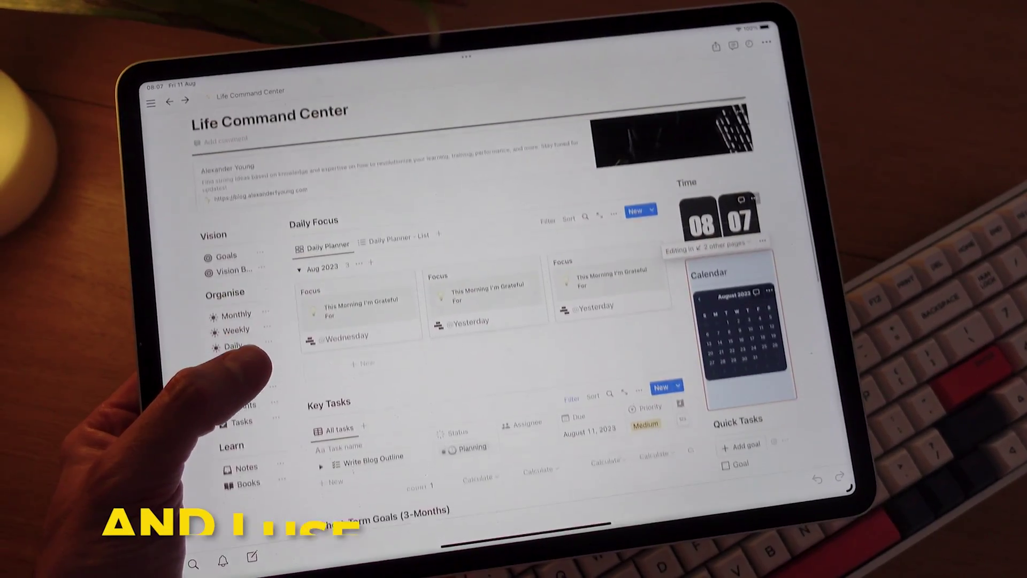
Step: Scroll the sidebar down and open the Life Command Center dashboard page
scroll(252, 369, down, 3)
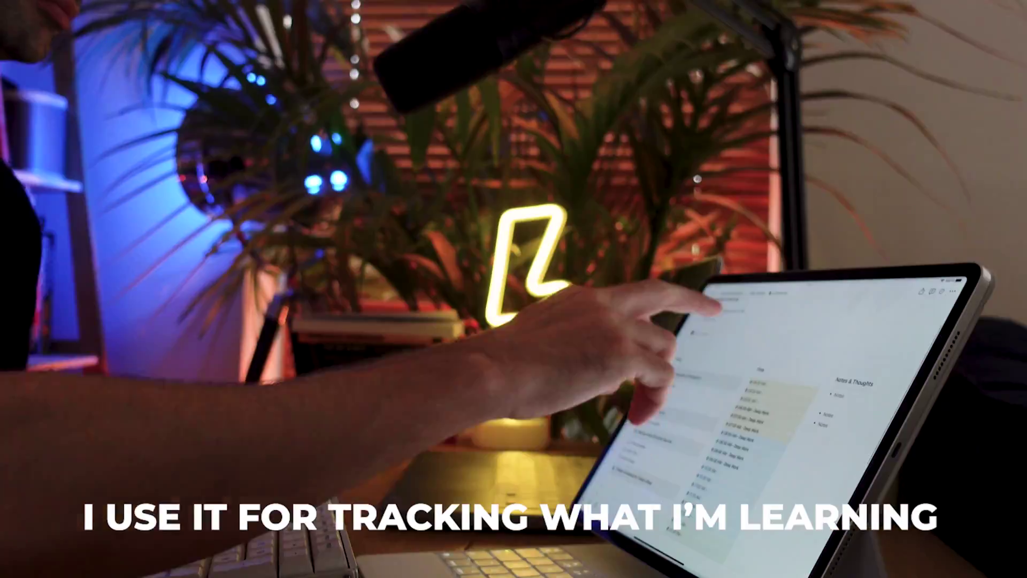
click(683, 303)
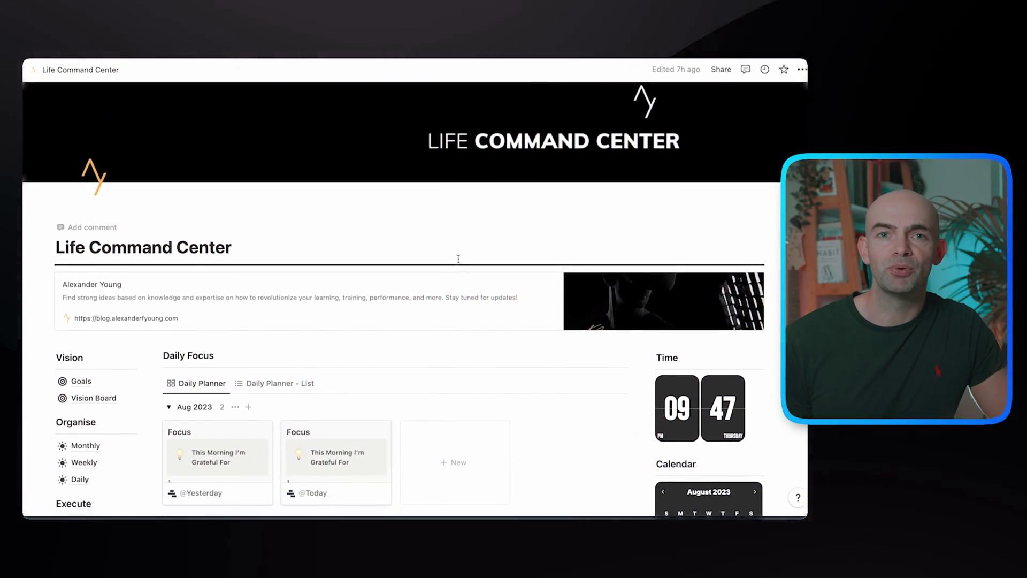
scroll(458, 259, down, 5)
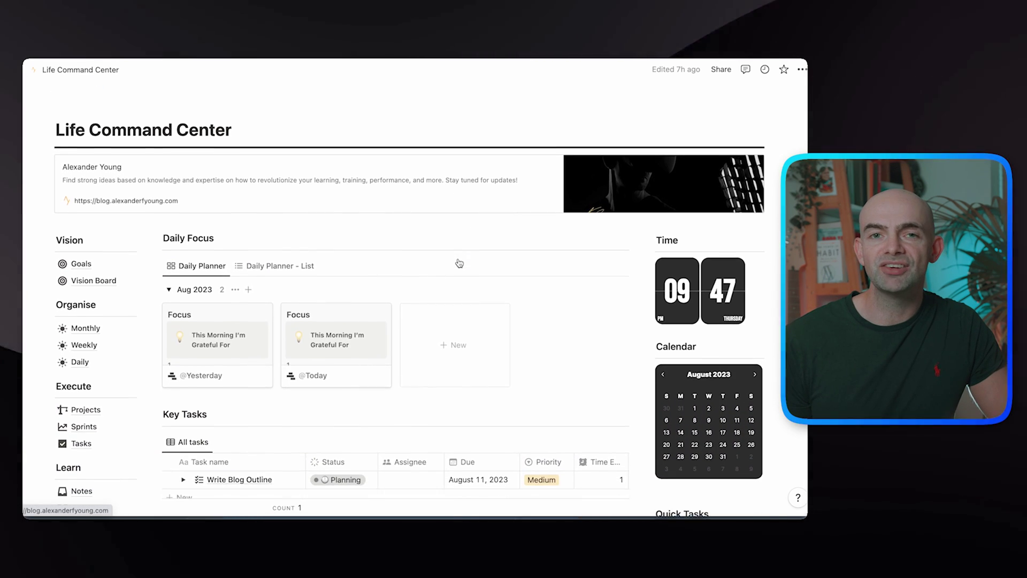
scroll(559, 262, down, 3)
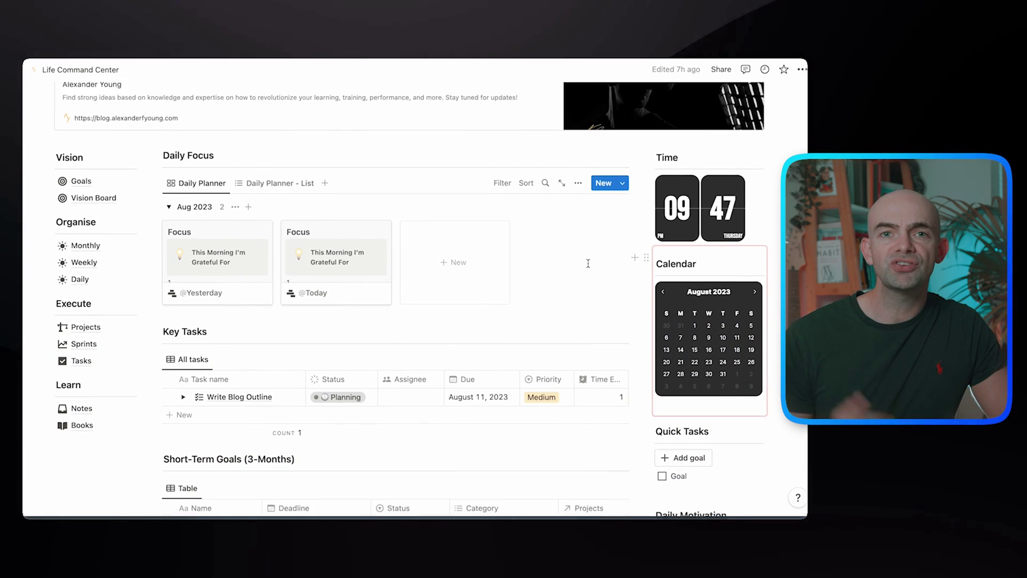
scroll(588, 264, down, 8)
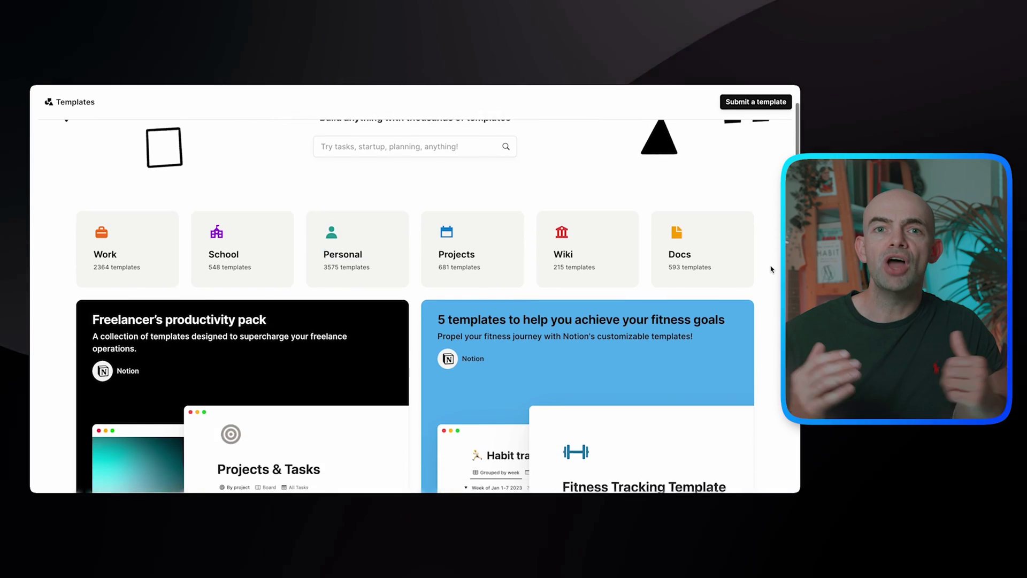
scroll(770, 268, down, 10)
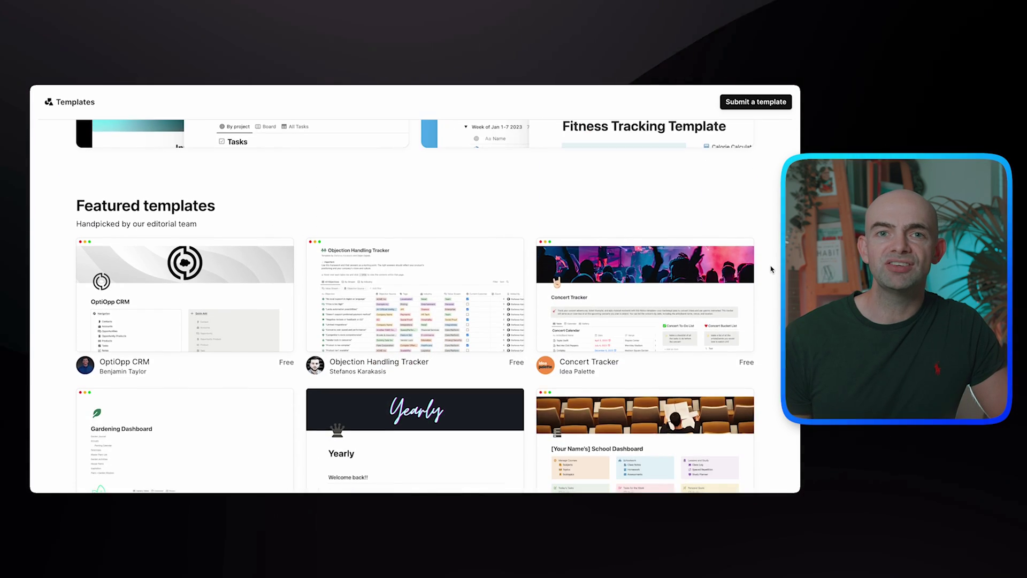
scroll(770, 269, down, 10)
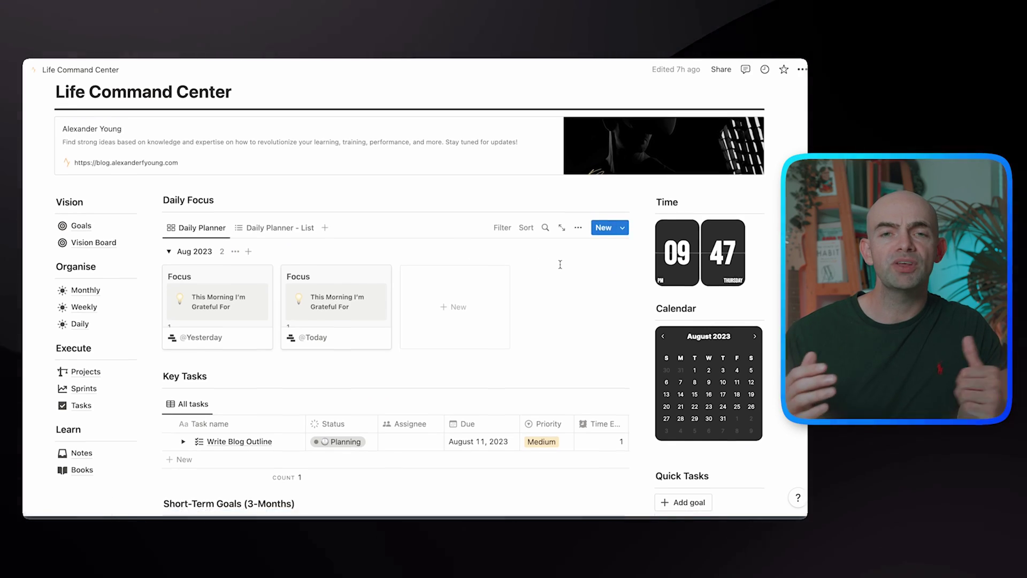
scroll(560, 264, down, 3)
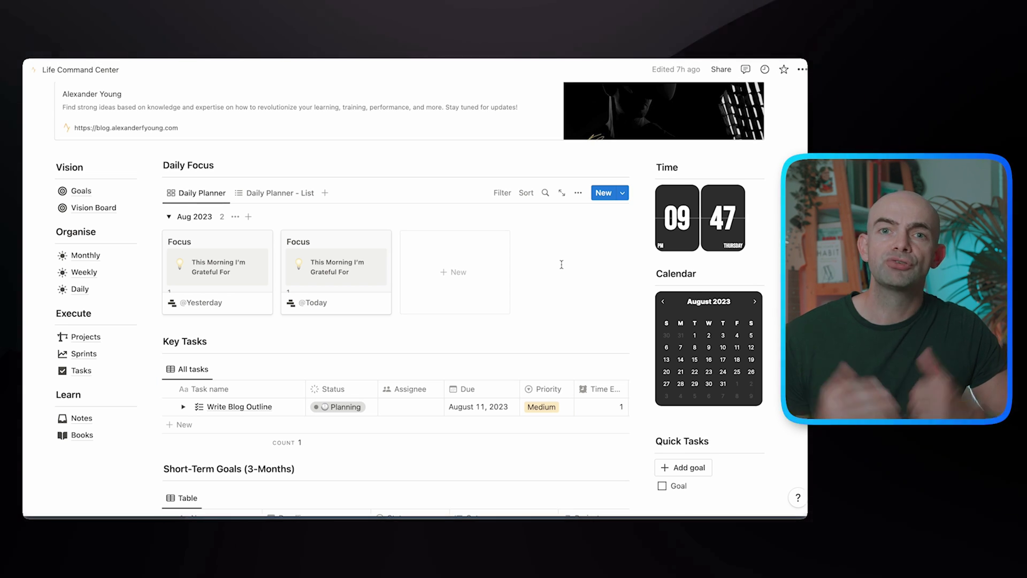
Step: Scroll through the Life Command Center dashboard's planner and section blocks
scroll(564, 264, down, 5)
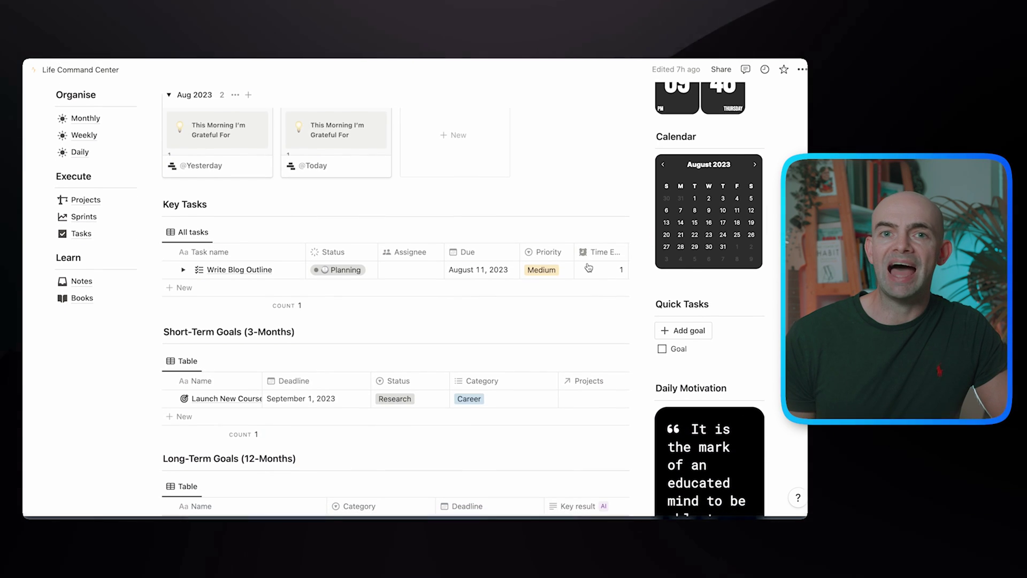
scroll(588, 267, down, 6)
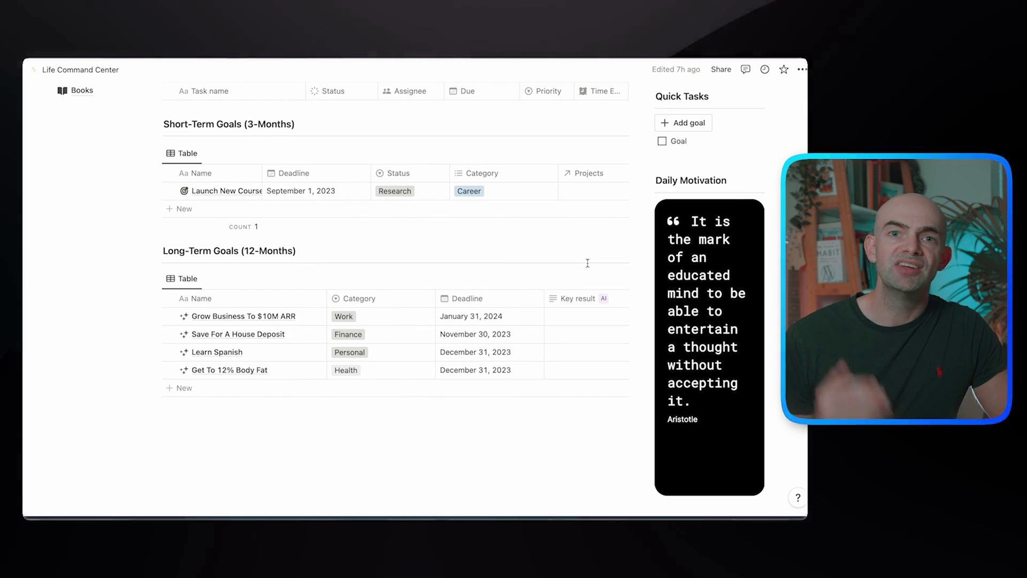
scroll(588, 262, down, 1)
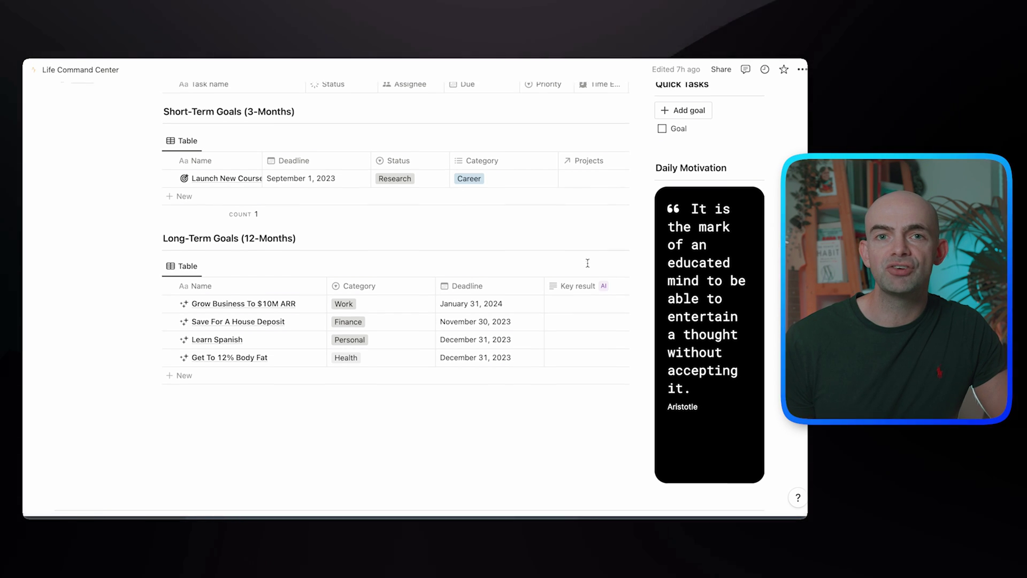
scroll(588, 263, down, 2)
scroll(587, 263, up, 4)
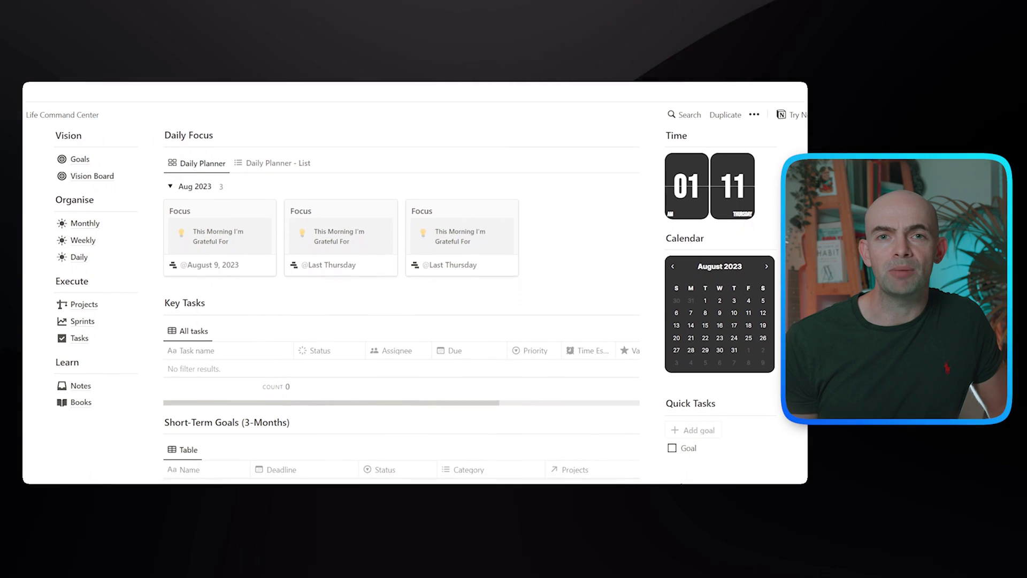
scroll(401, 294, down, 3)
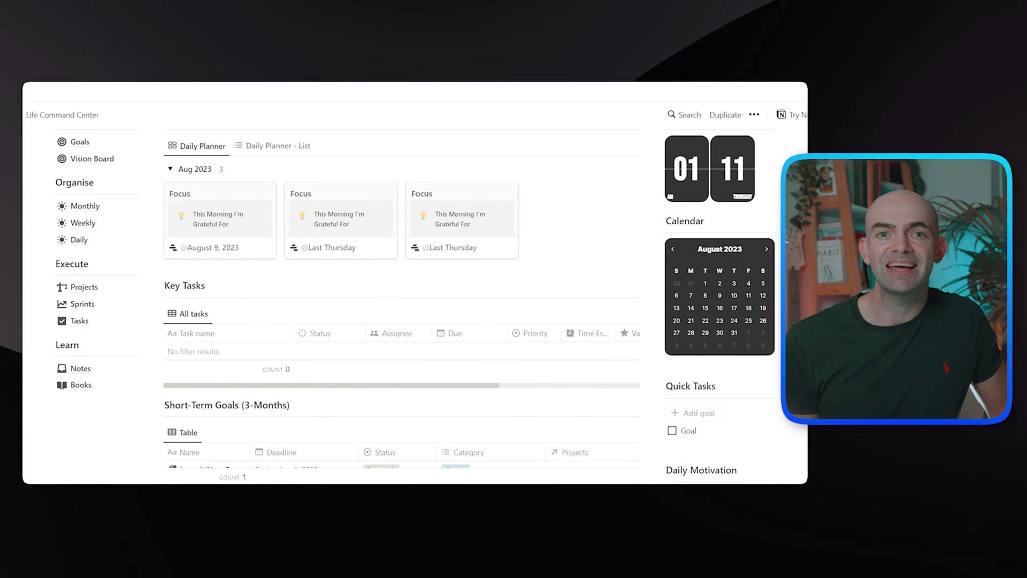
scroll(401, 294, down, 3)
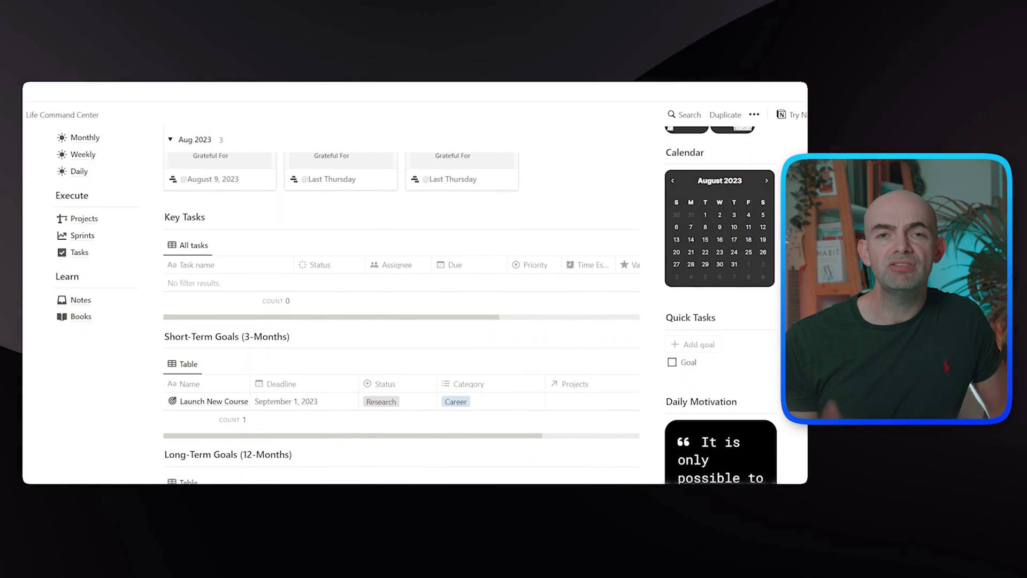
scroll(401, 295, down, 3)
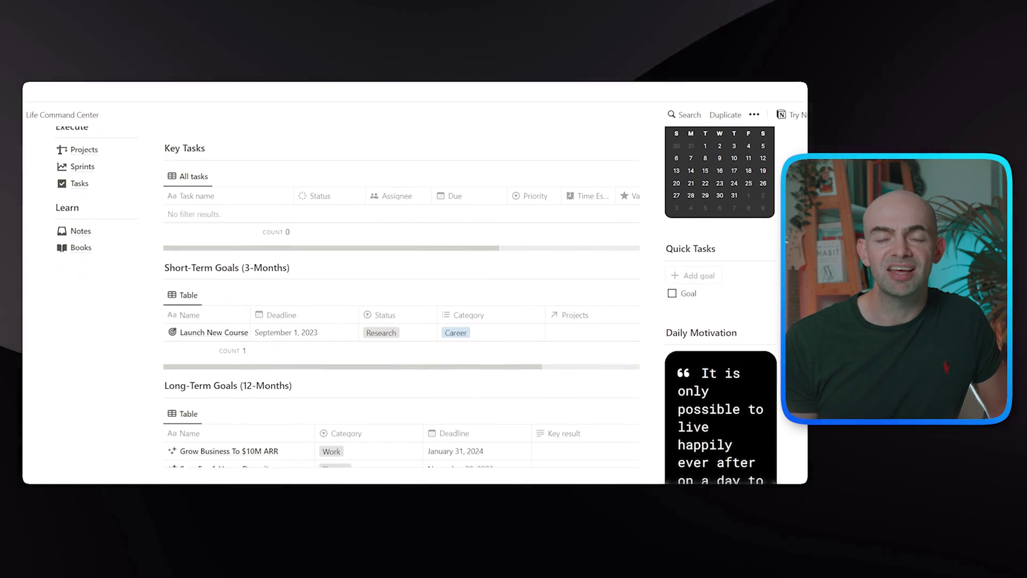
scroll(401, 294, down, 2)
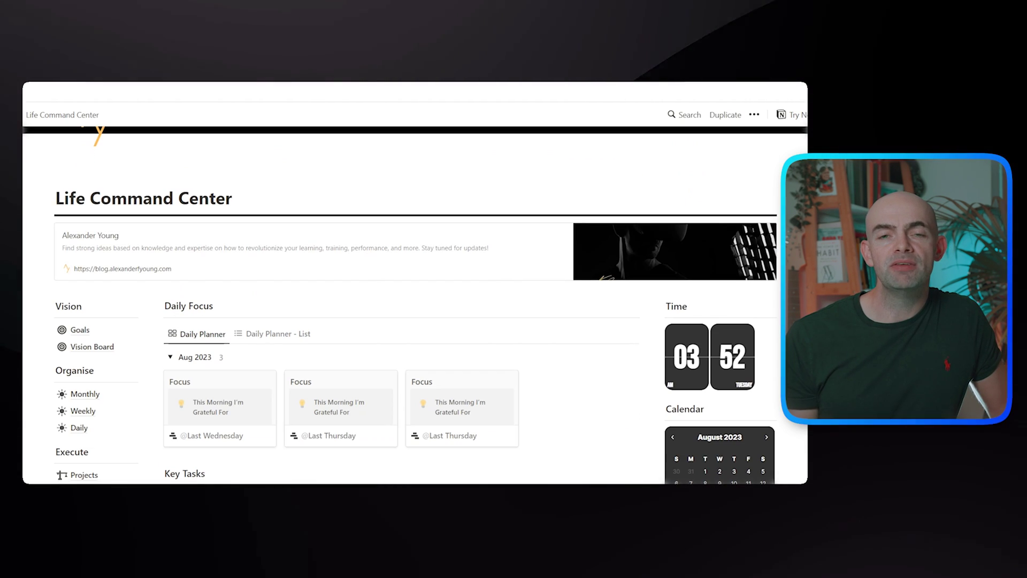
Step: Scroll down the Life Command Center dashboard past the now-empty Key Tasks table
scroll(401, 321, down, 2)
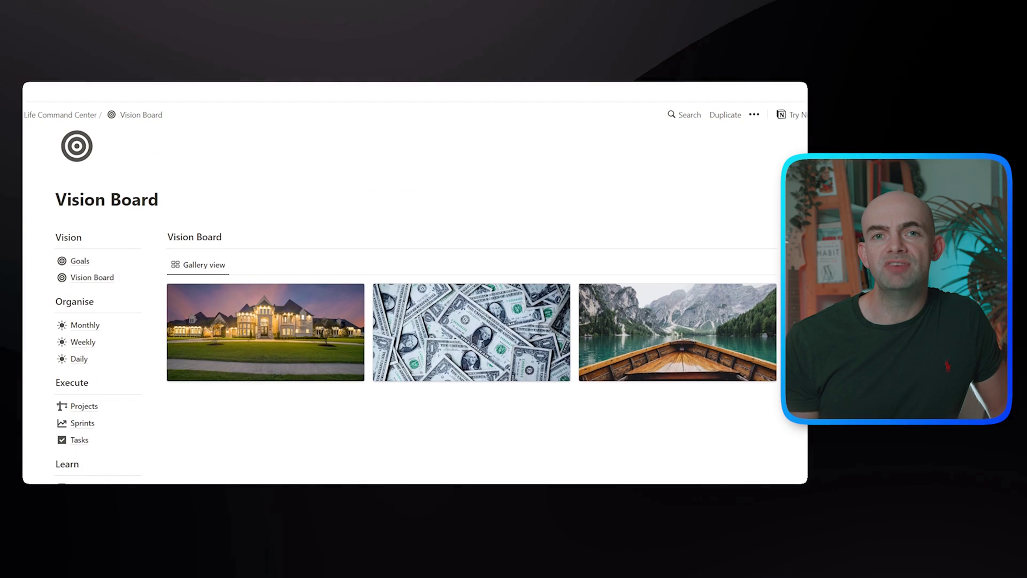
scroll(401, 321, down, 3)
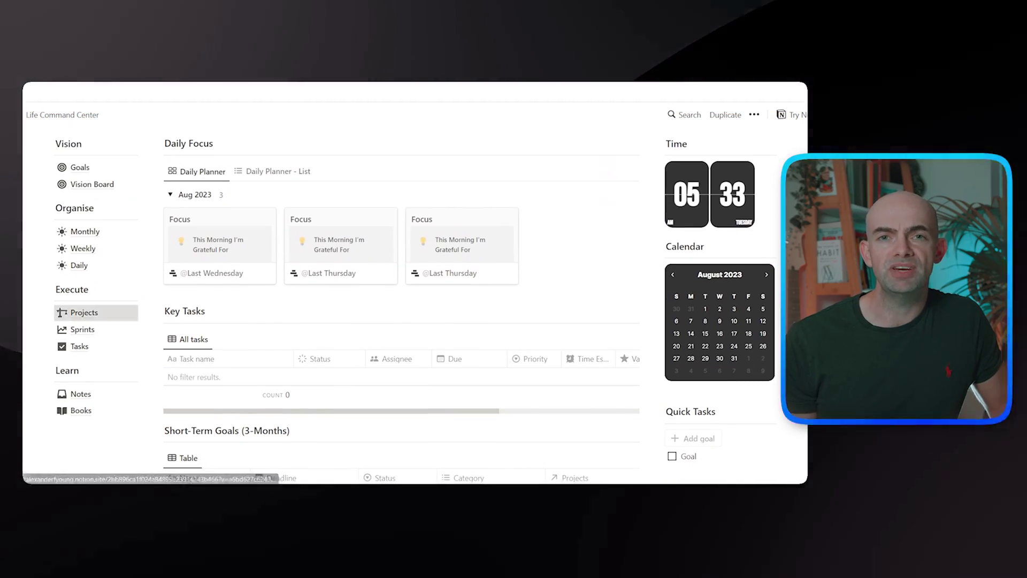
Step: Open the Projects database and preview the 100 Blog Articles and Content Marketing projects in side peek
click(84, 313)
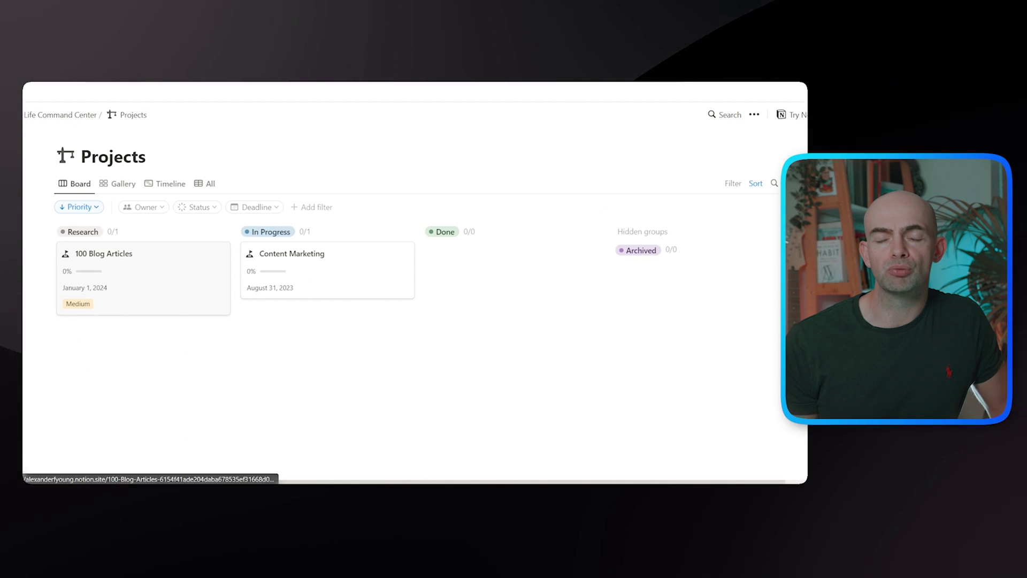
click(143, 278)
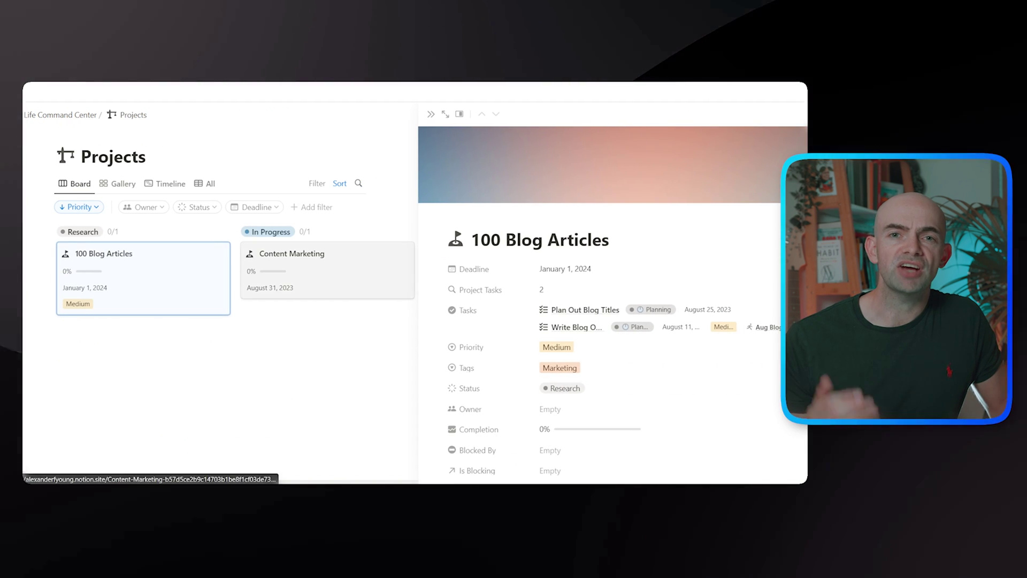
click(327, 270)
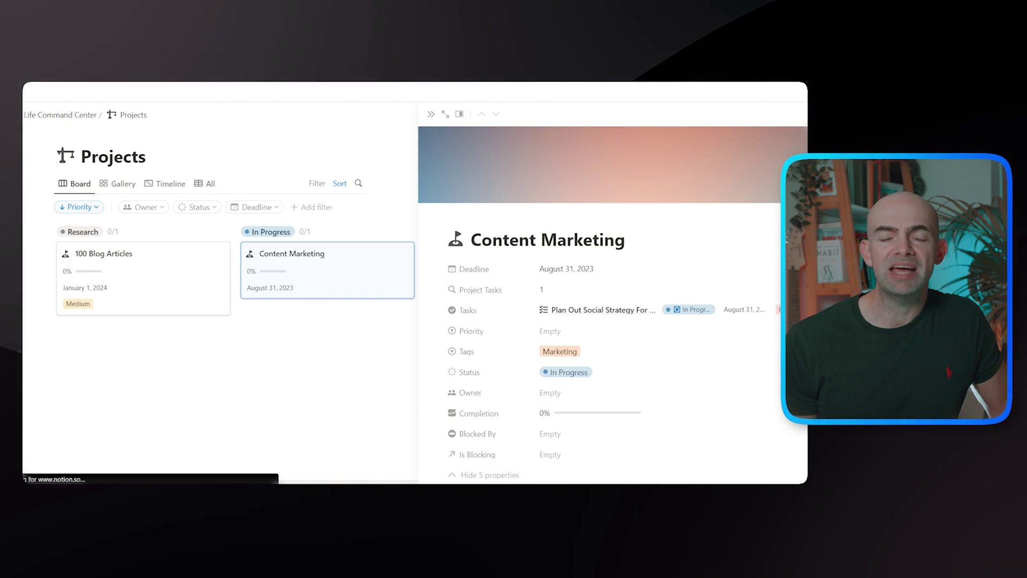
key(Escape)
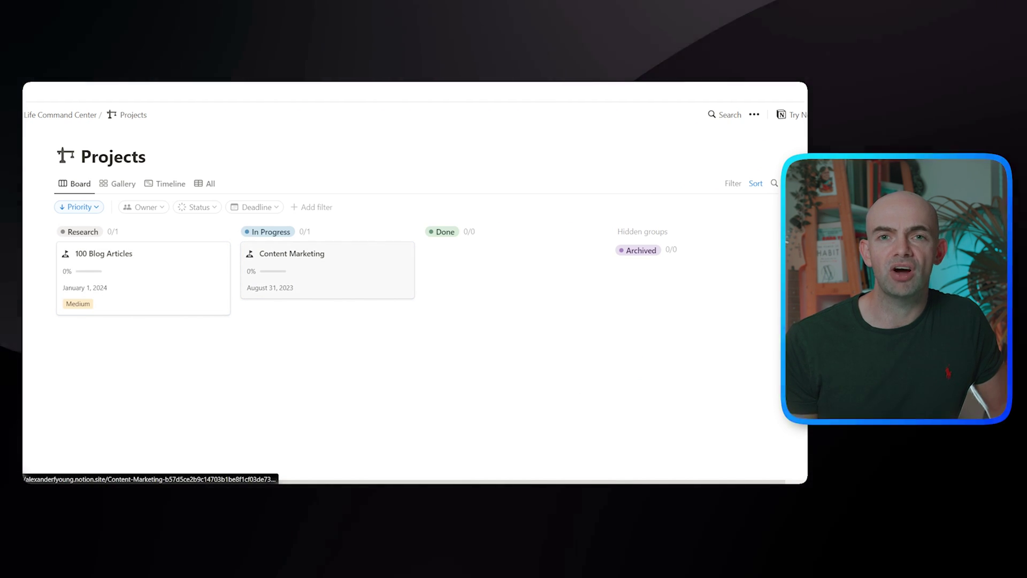
click(328, 270)
scroll(593, 267, down, 10)
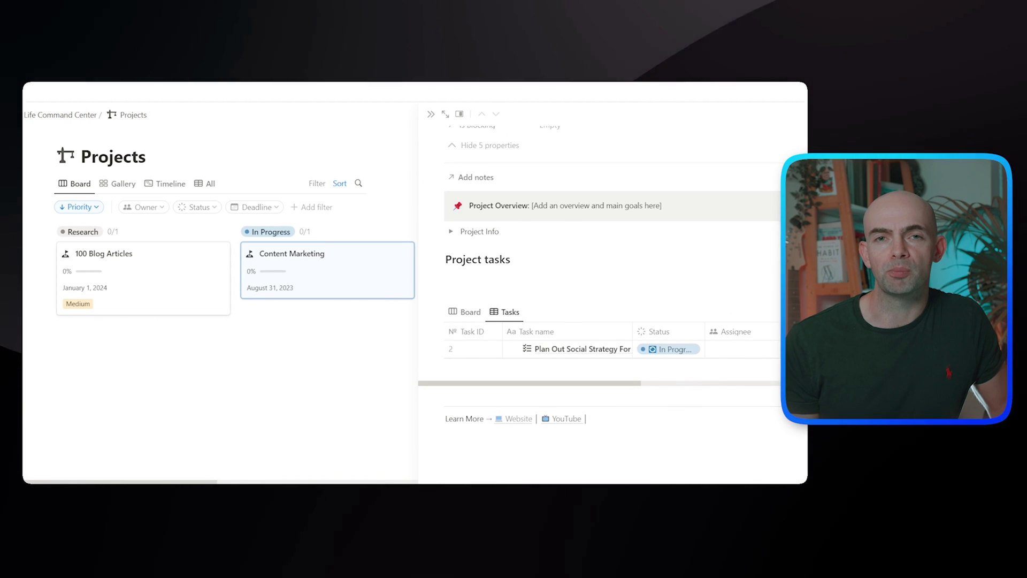
key(Escape)
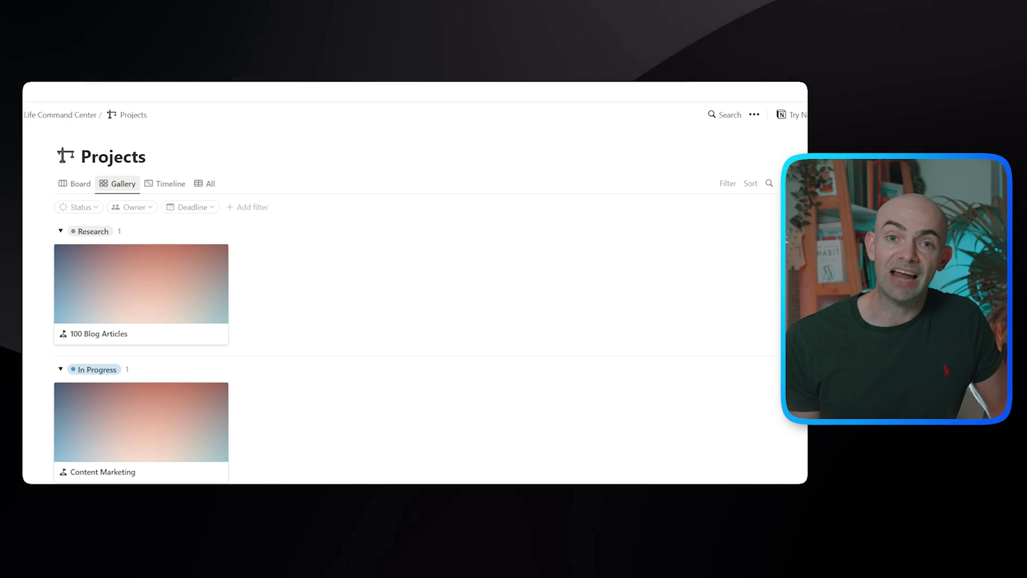
Step: Preview the 100 Blog Articles project from the Projects database
scroll(414, 267, down, 2)
scroll(214, 267, up, 2)
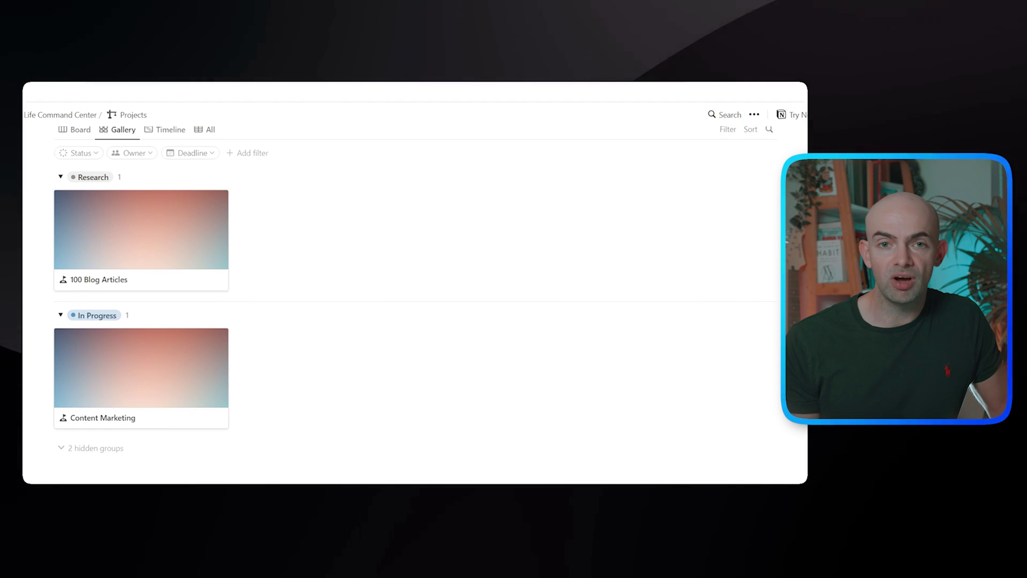
click(129, 235)
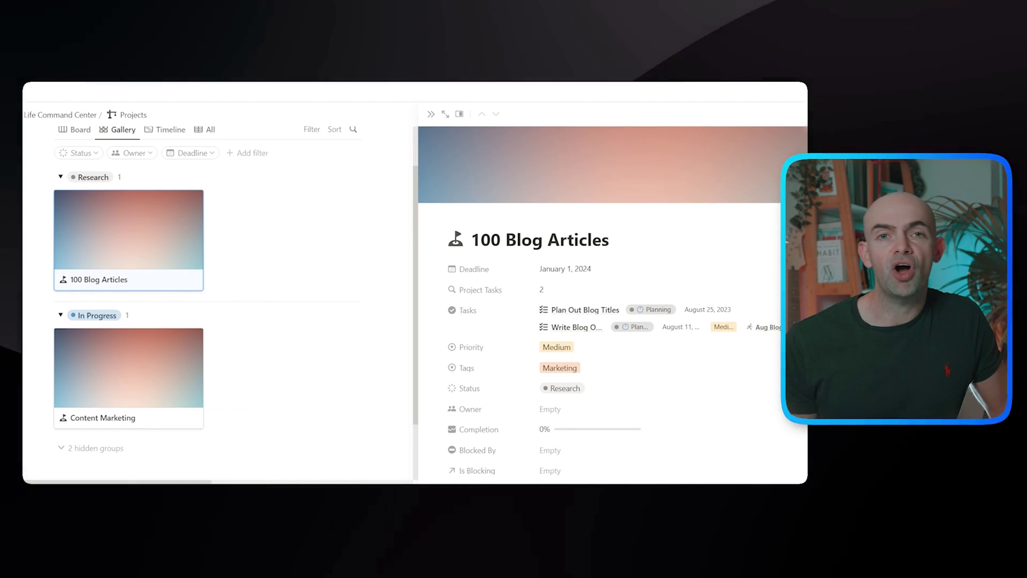
Step: Browse the projects on the Timeline view, then switch the database to Board view
click(166, 129)
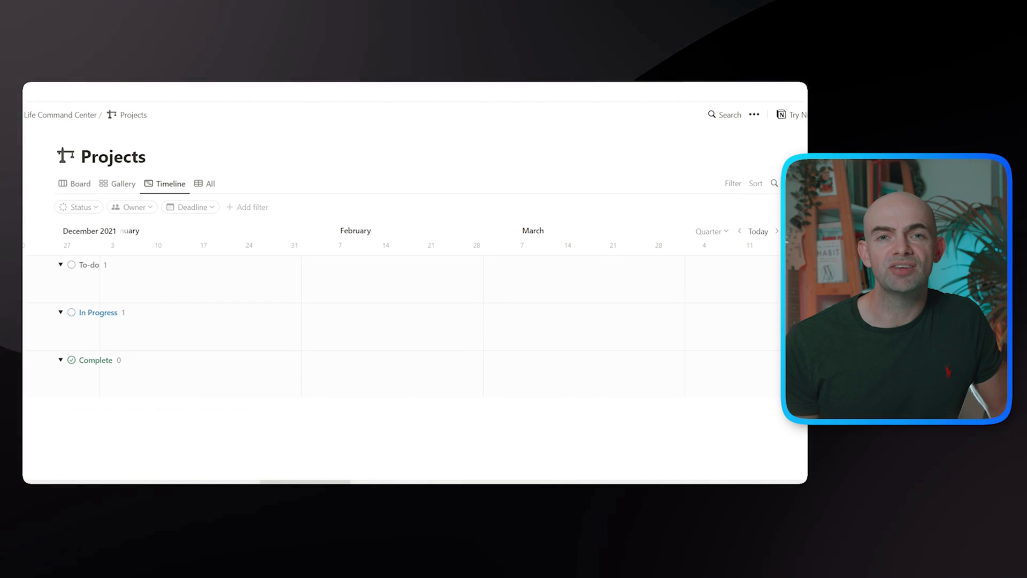
scroll(401, 321, right, 15)
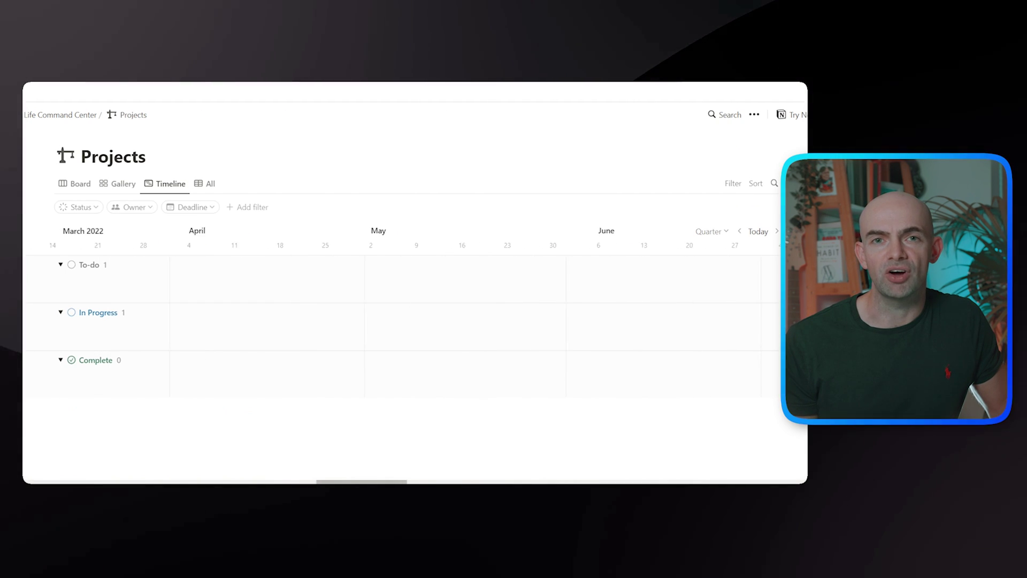
scroll(401, 321, right, 10)
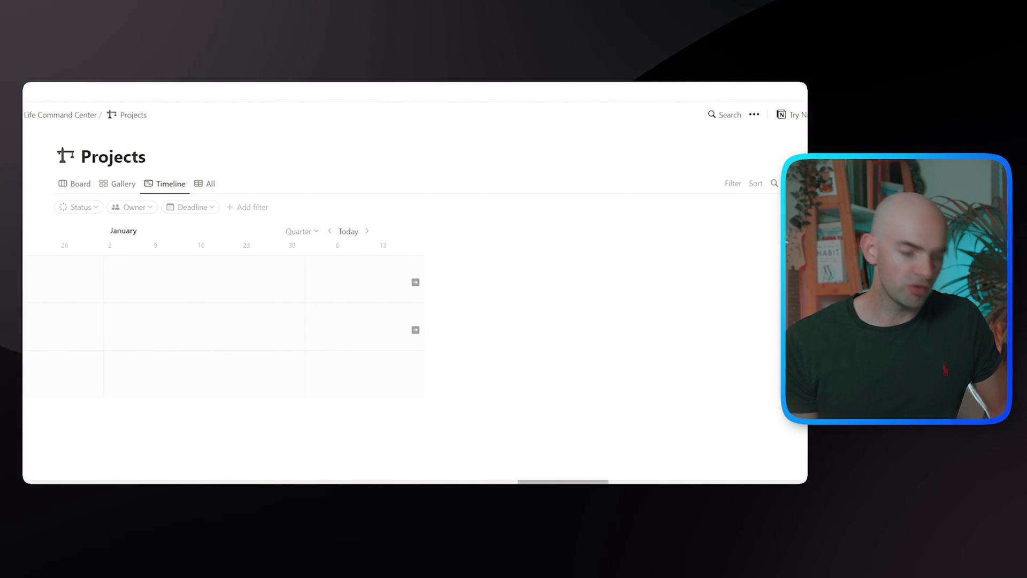
scroll(401, 321, left, 12)
scroll(401, 321, left, 20)
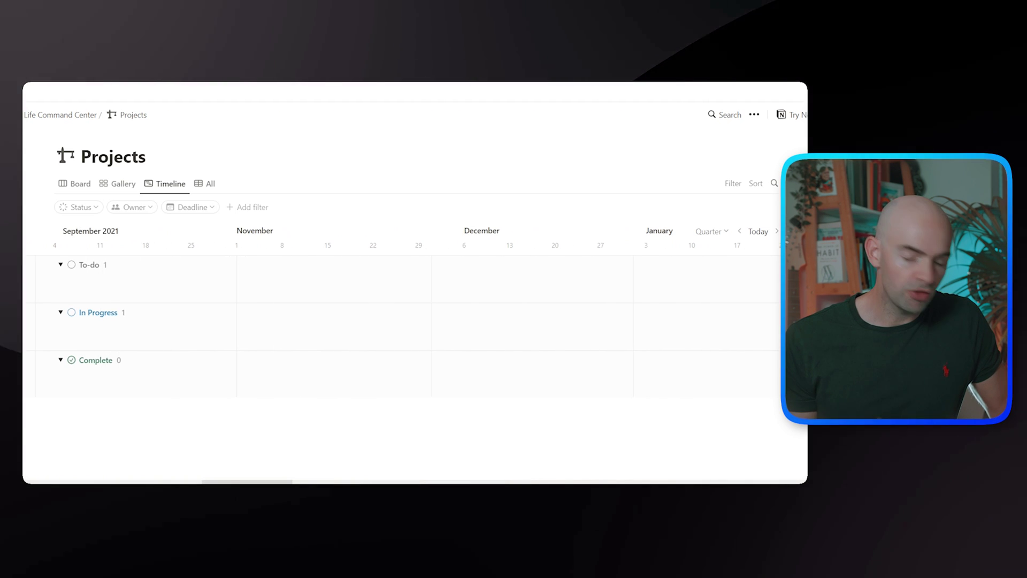
click(75, 183)
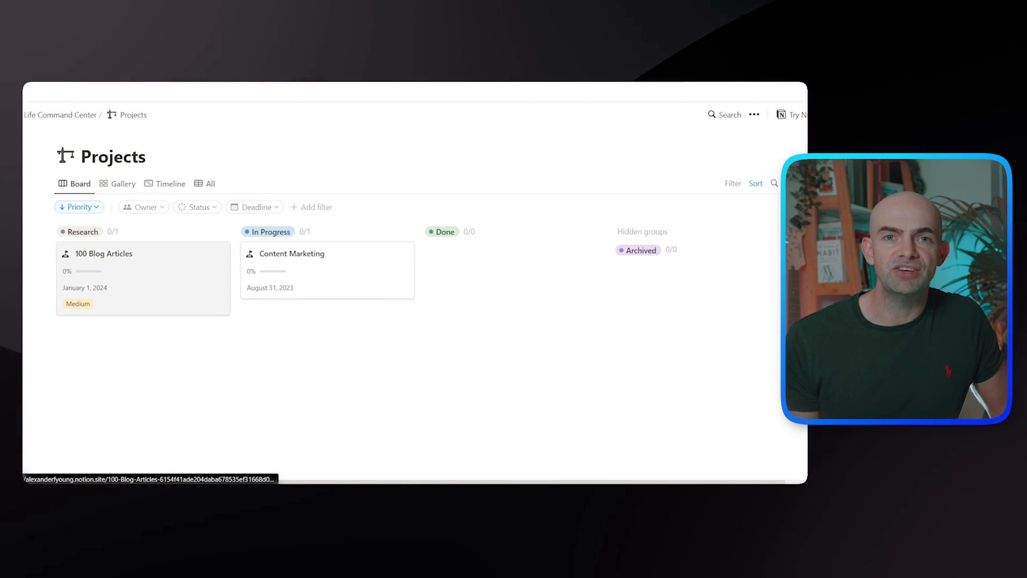
Step: Open the Content Marketing project in side peek and review its Marketing tag, In Progress status and task
click(144, 278)
scroll(610, 321, down, 2)
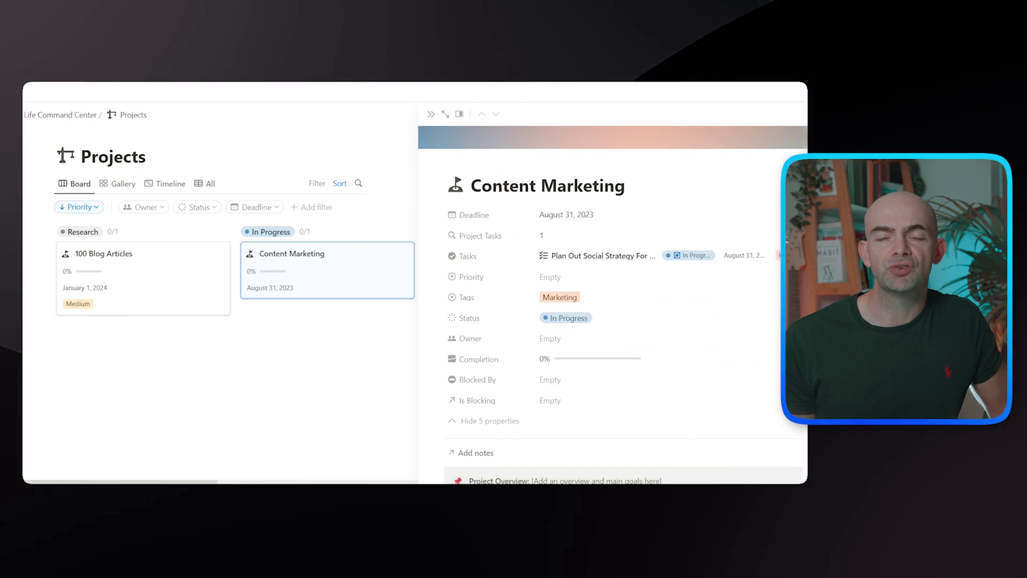
scroll(615, 267, down, 2)
scroll(615, 294, down, 3)
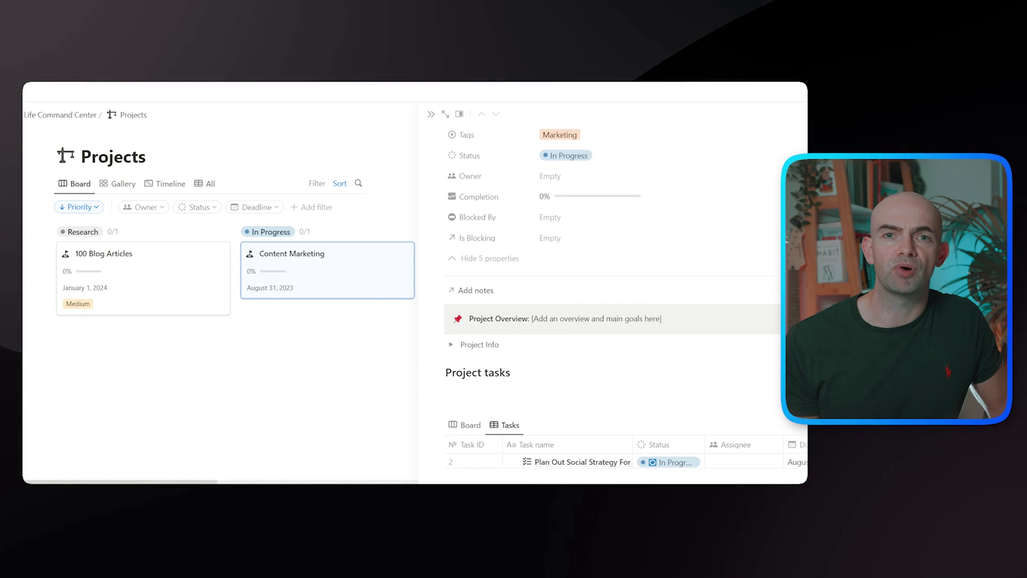
scroll(615, 294, up, 2)
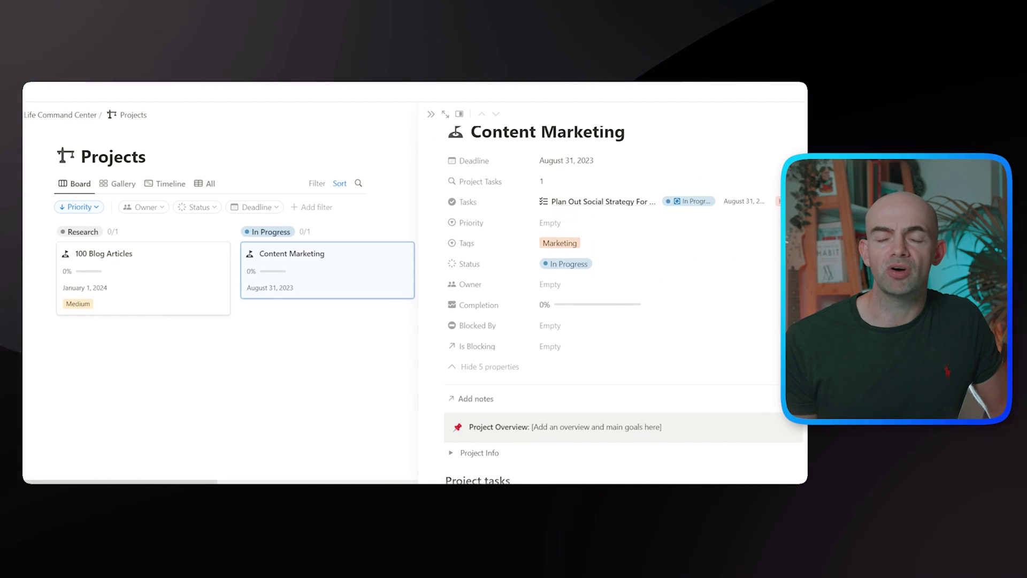
scroll(615, 294, down, 1)
scroll(615, 294, up, 2)
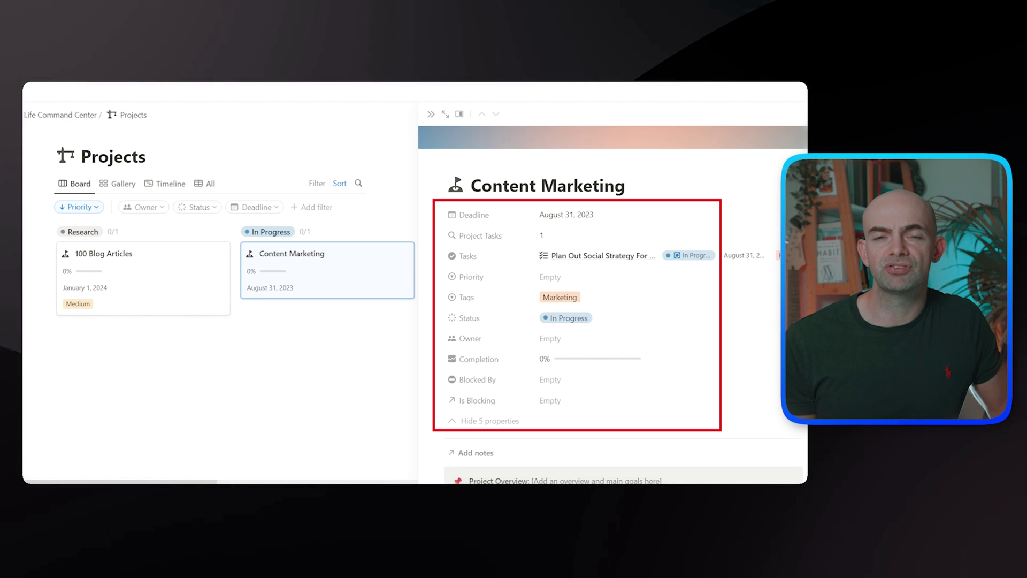
scroll(599, 299, down, 10)
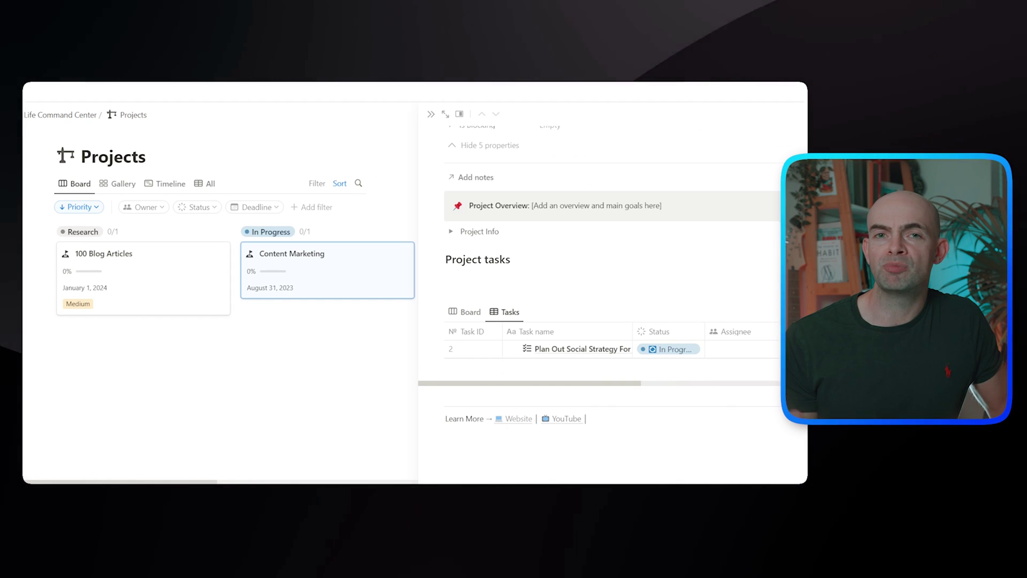
scroll(605, 295, up, 10)
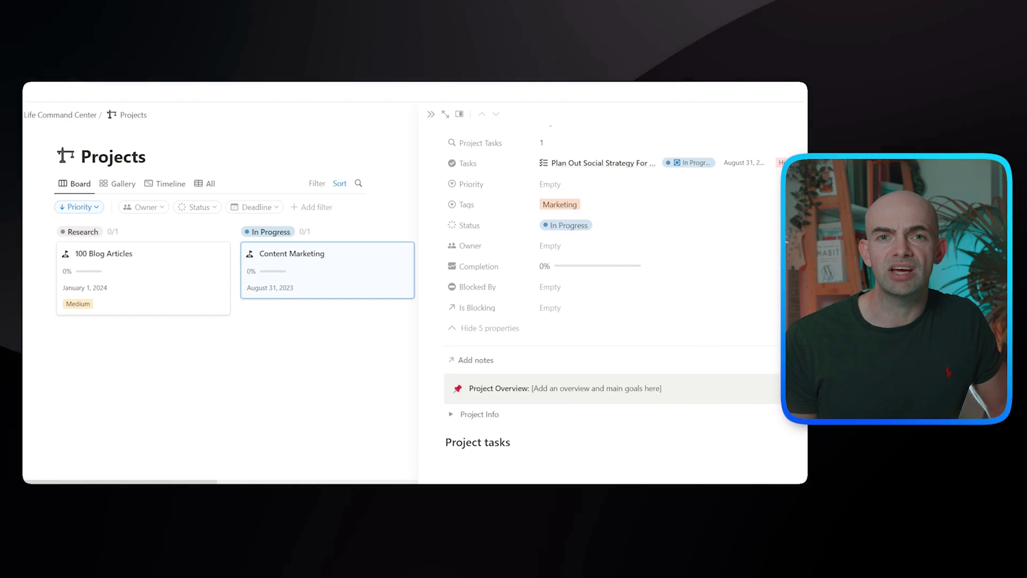
scroll(604, 294, up, 2)
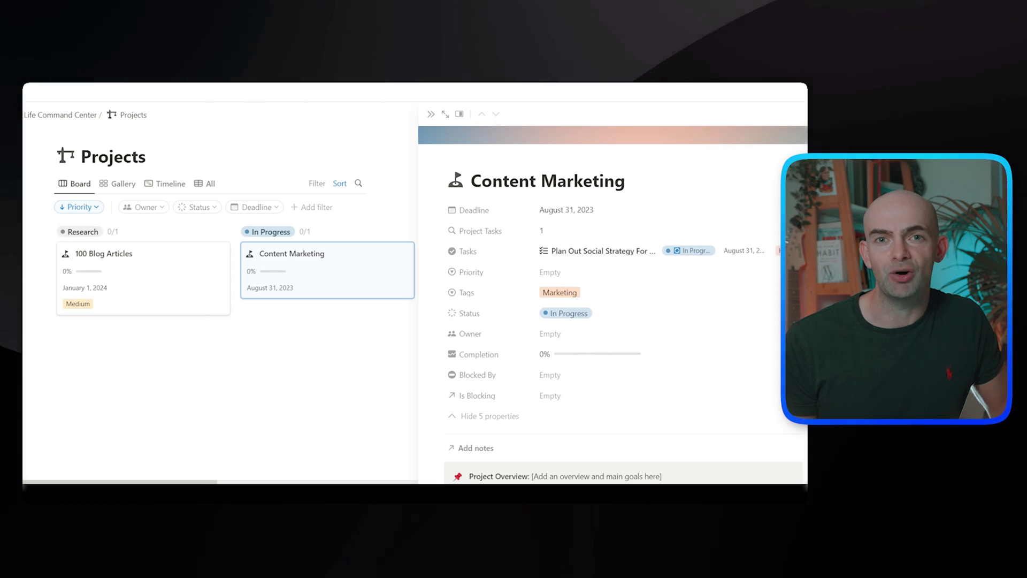
Step: Open the 100 Blog Articles project, scroll to its Project Tasks, and close the peek
click(143, 278)
scroll(612, 299, down, 5)
scroll(612, 299, down, 2)
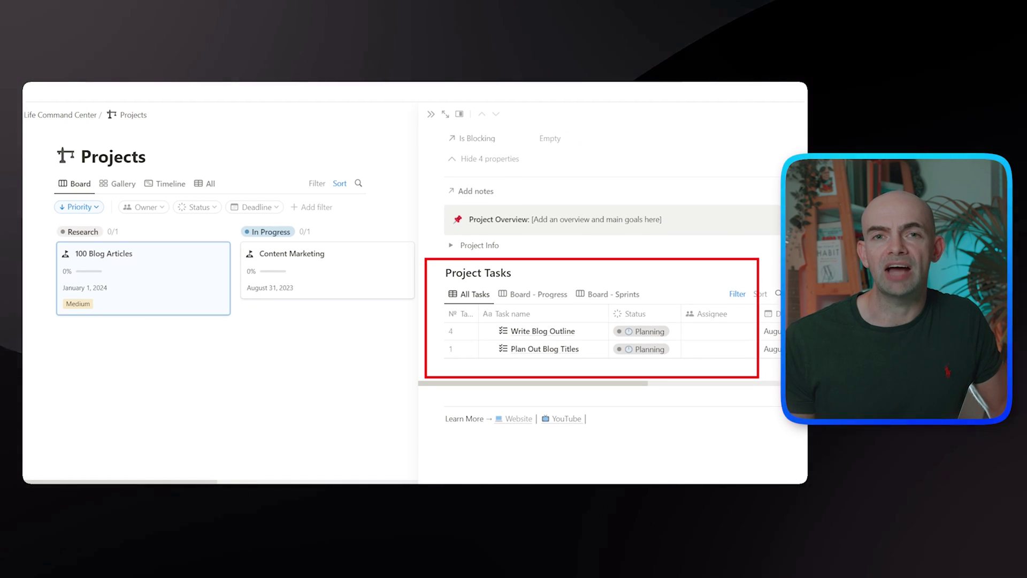
key(Escape)
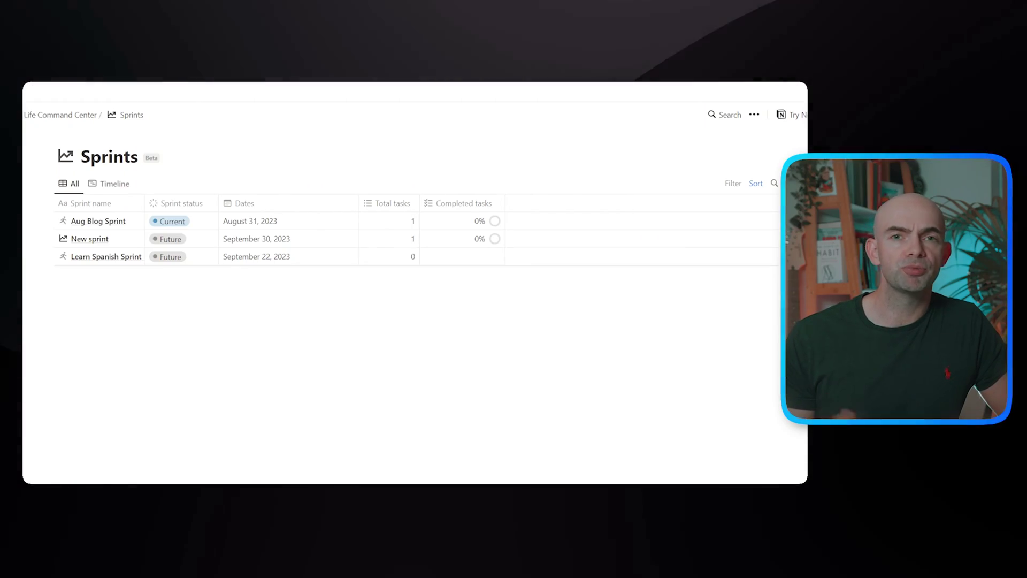
Step: Open Aug Blog Sprint in side peek from the Sprints table and scroll its details
mouse_move(88, 220)
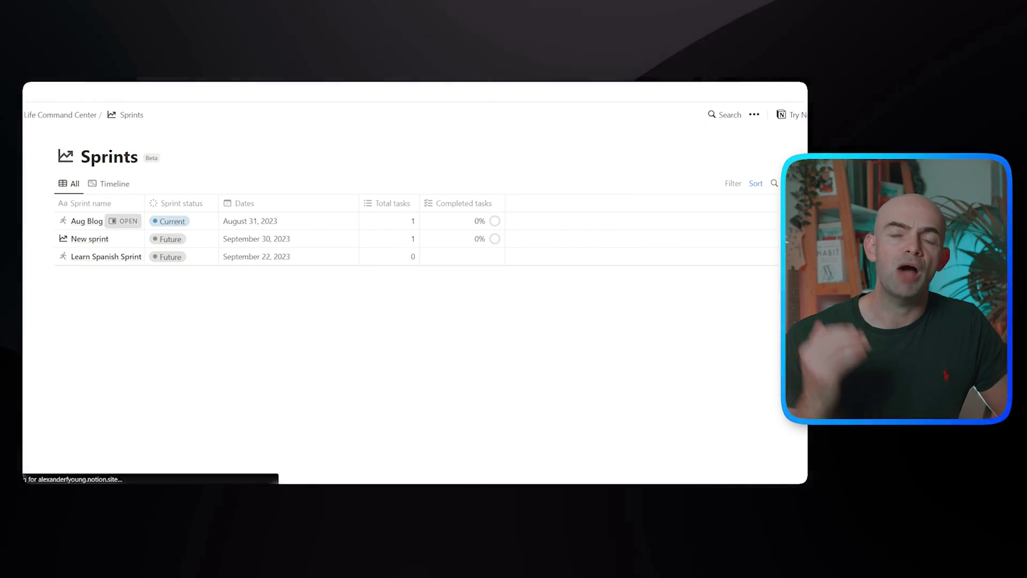
click(123, 221)
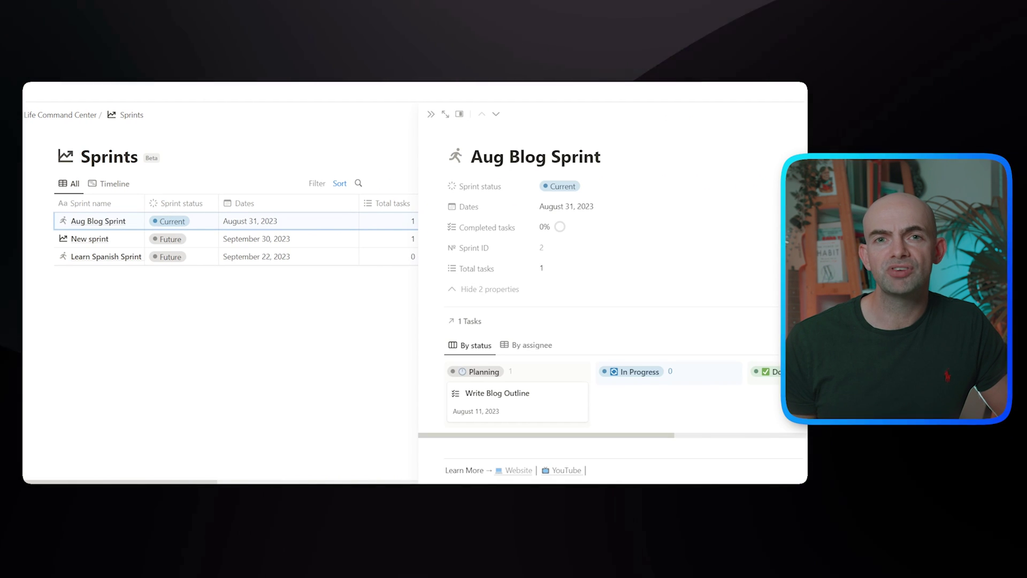
scroll(588, 374, down, 1)
scroll(588, 374, up, 1)
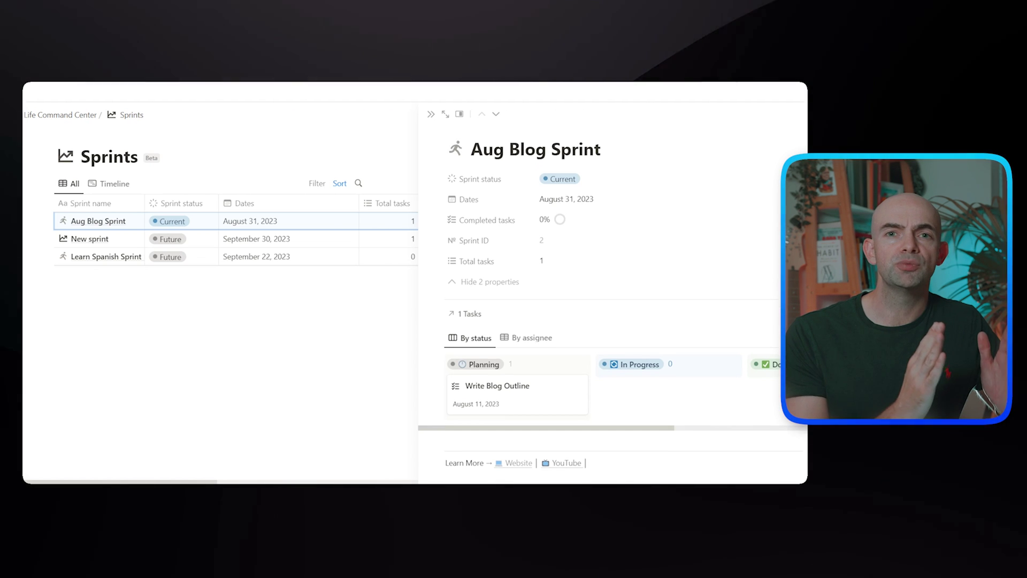
scroll(589, 294, down, 1)
Step: Hide the sprint's two extra properties, then show them again
click(490, 253)
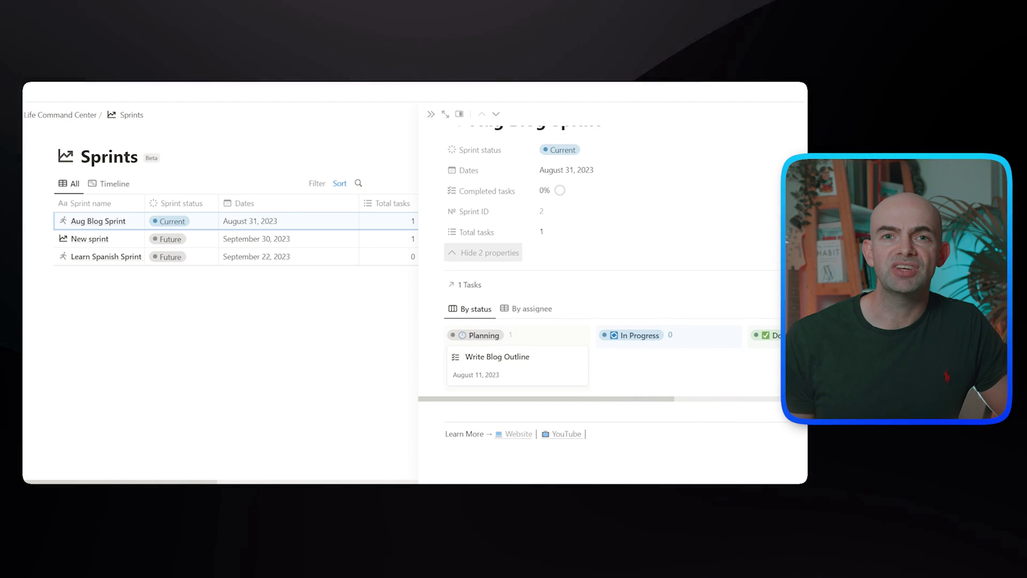
click(490, 248)
scroll(589, 294, down, 1)
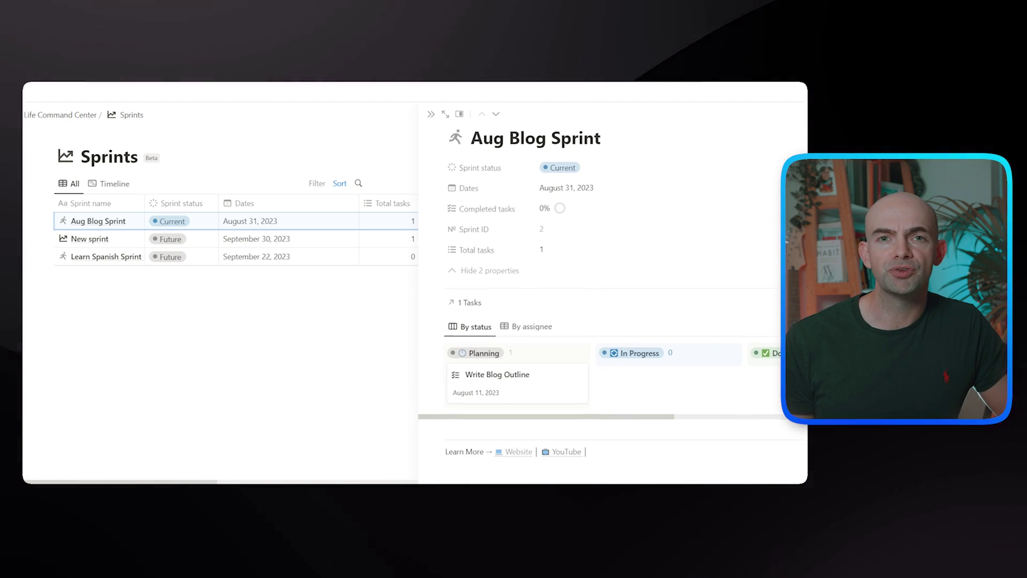
scroll(599, 294, up, 1)
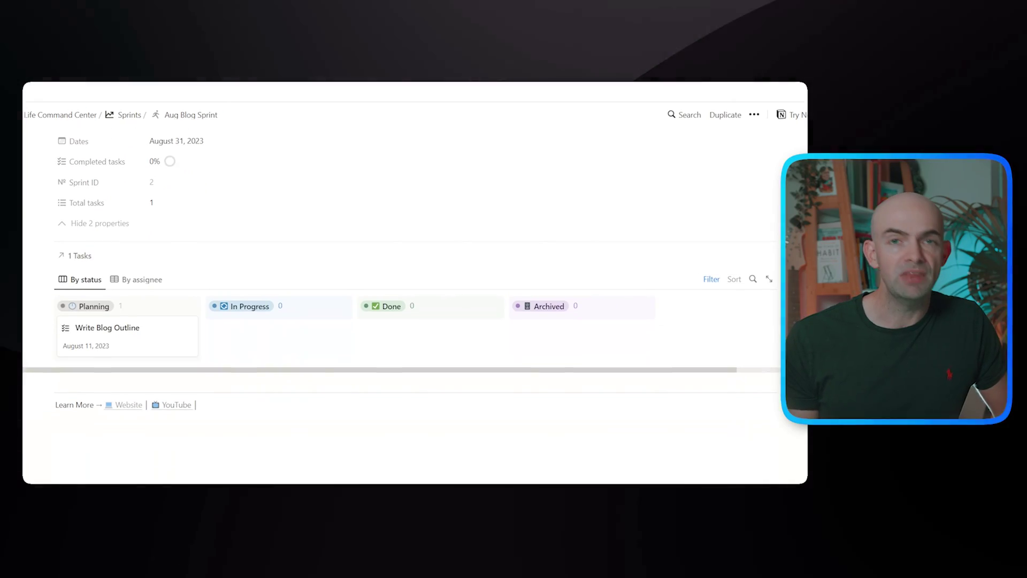
Step: Open Aug Blog Sprint as a full page and scroll down to its Tasks board
scroll(401, 294, up, 2)
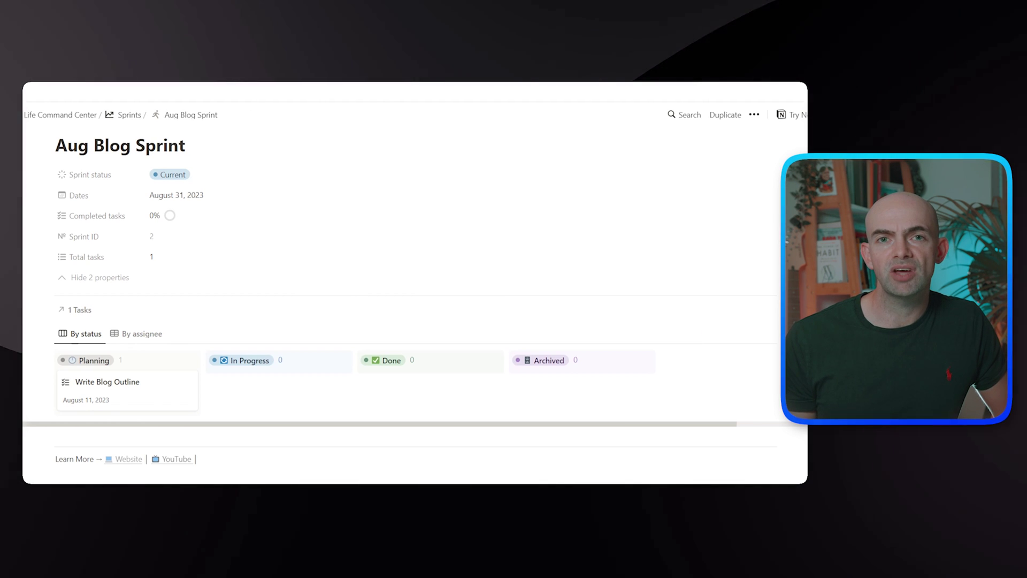
scroll(401, 294, down, 2)
scroll(401, 294, up, 2)
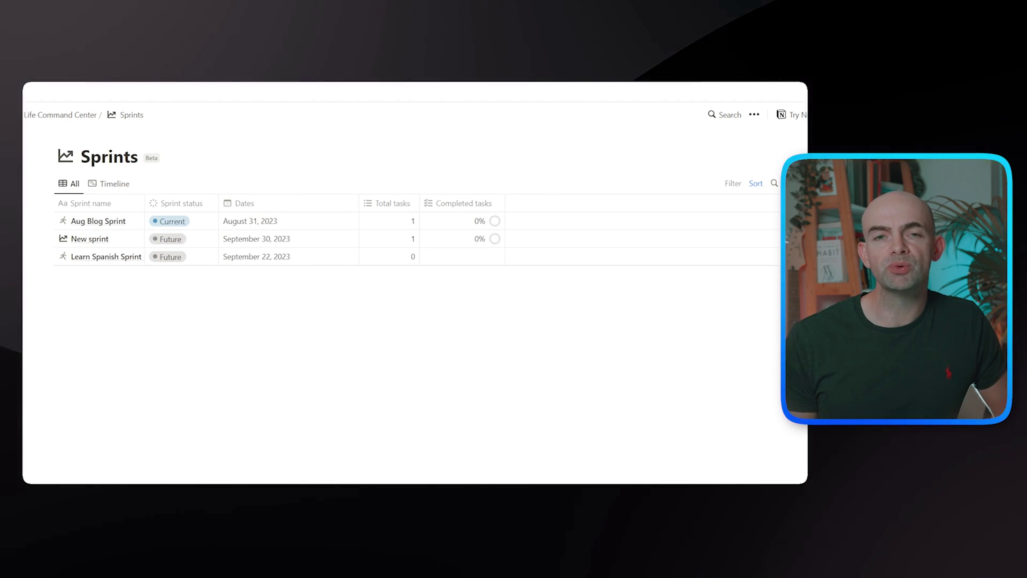
click(87, 221)
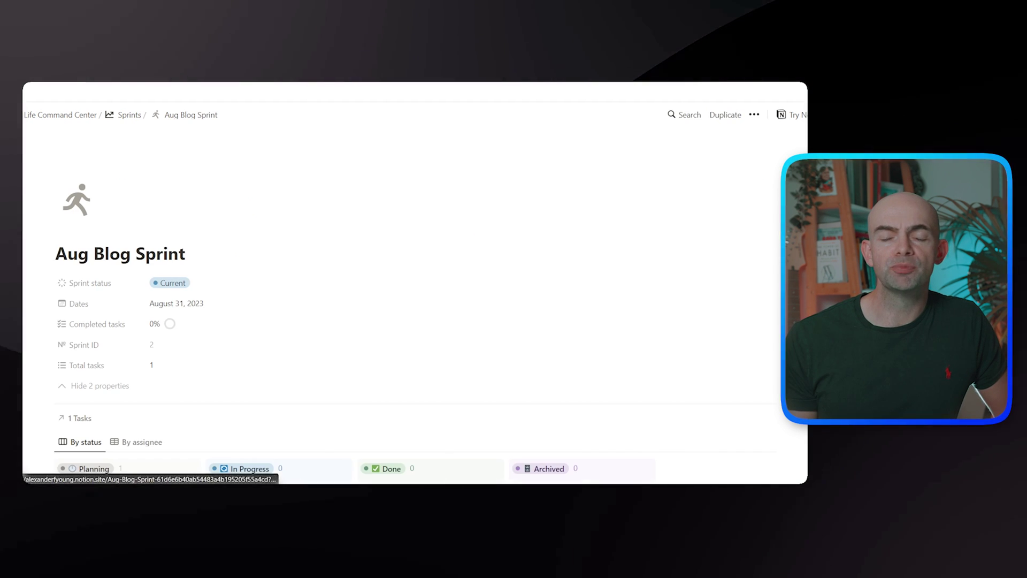
scroll(401, 294, down, 3)
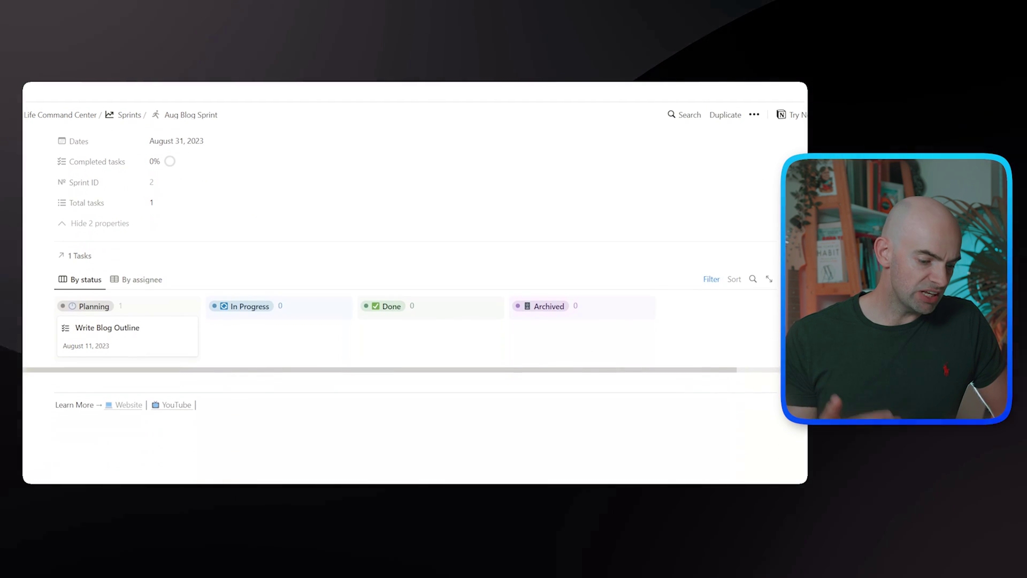
scroll(401, 294, down, 1)
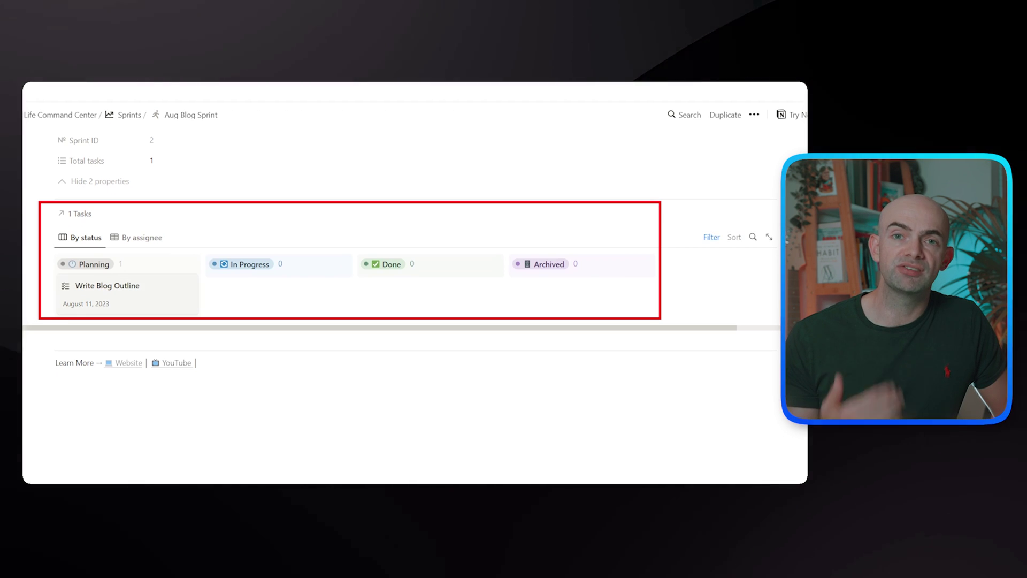
scroll(401, 294, up, 1)
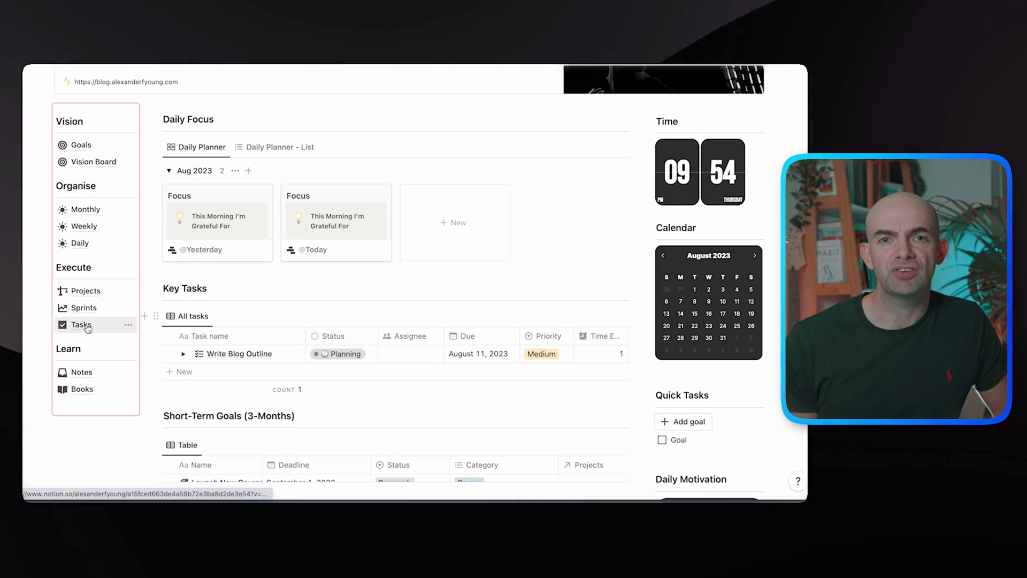
Step: In the Tasks database, set Write Blog Outline's priority to Medium and open its Value options
click(81, 325)
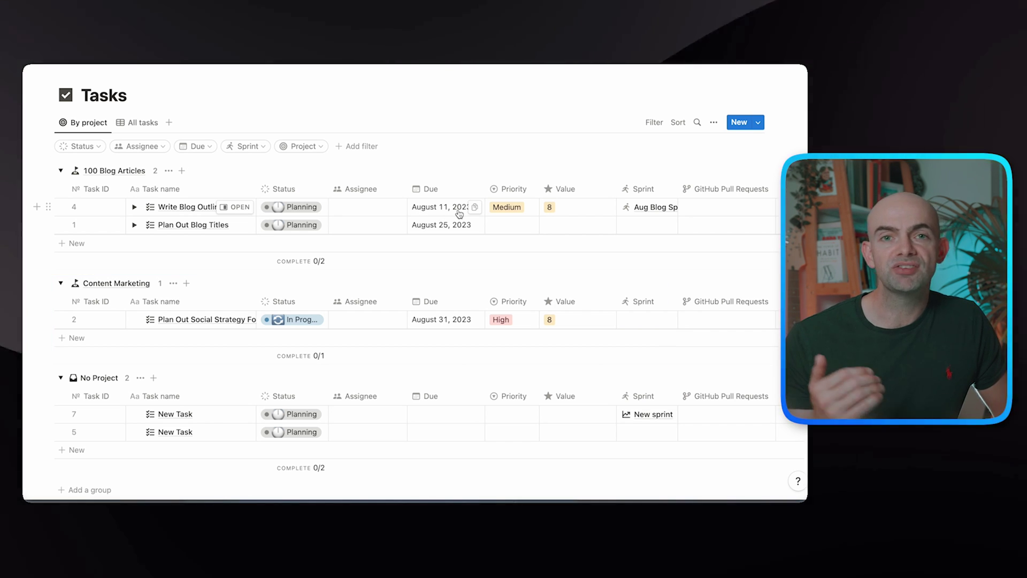
click(516, 208)
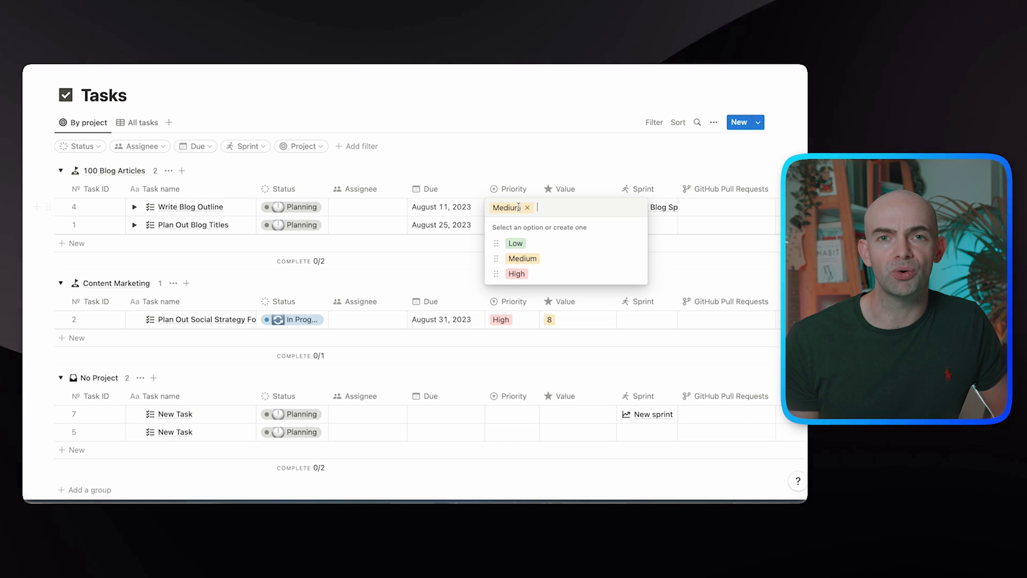
key(Escape)
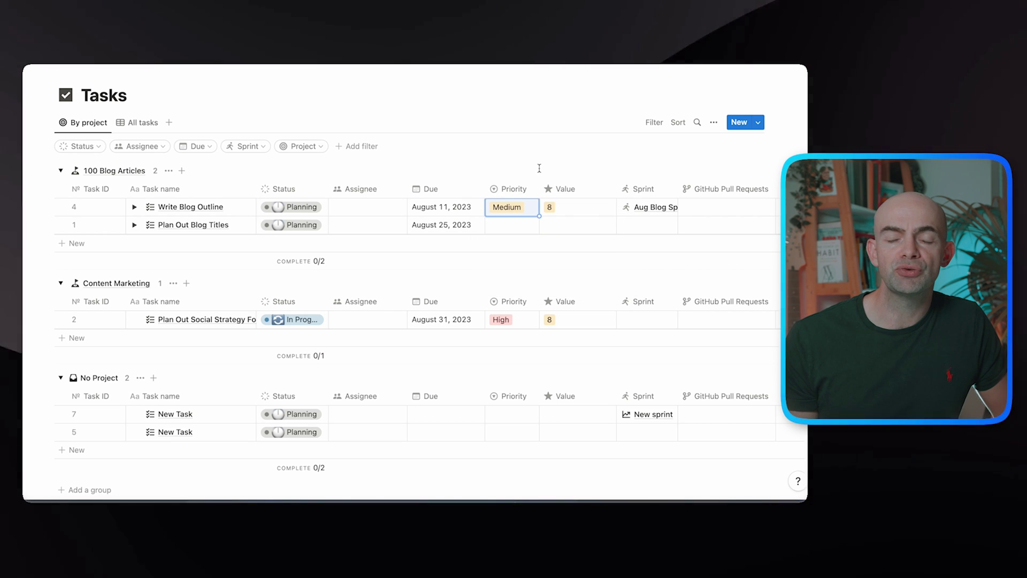
click(575, 209)
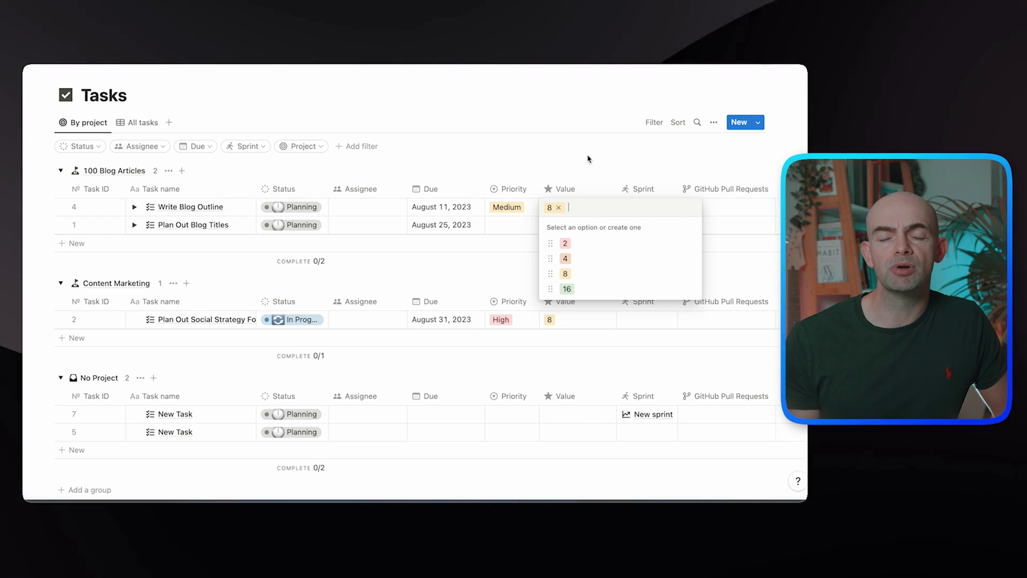
Step: Confirm 8 as the task's value
key(Escape)
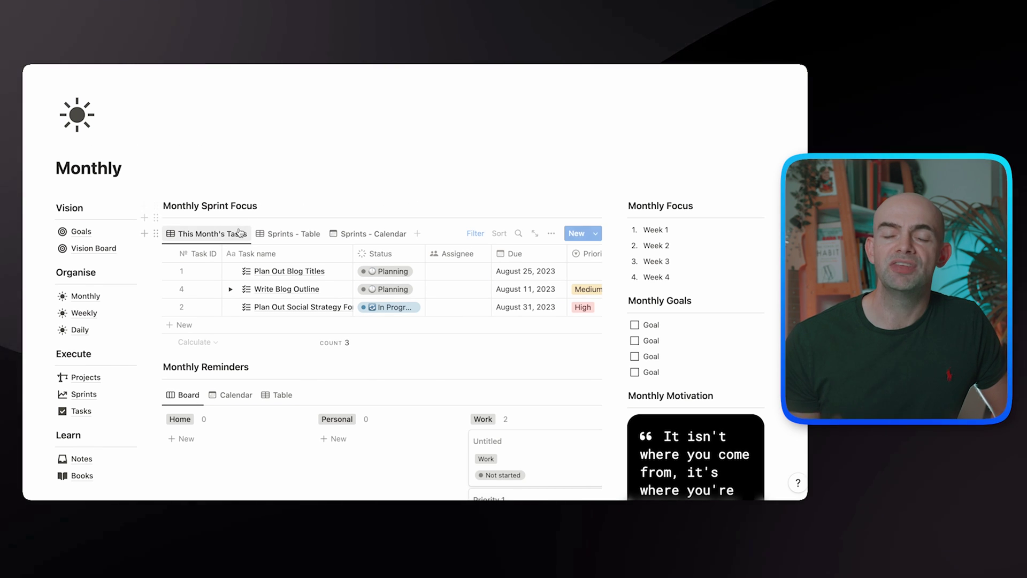
Step: Toggle the filter and switch Sprint Focus between the Sprints table and This Month's Tasks
click(474, 233)
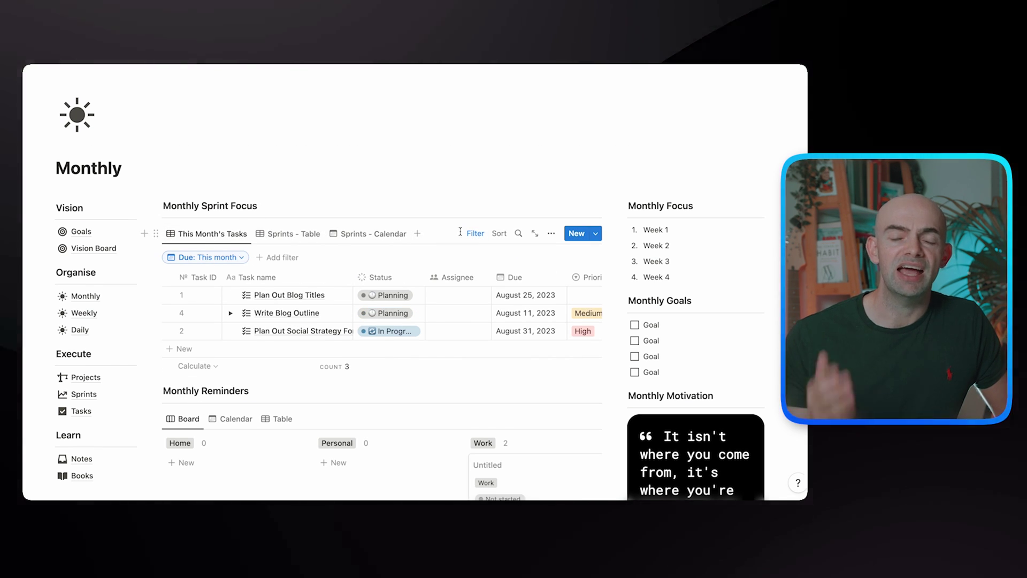
click(469, 236)
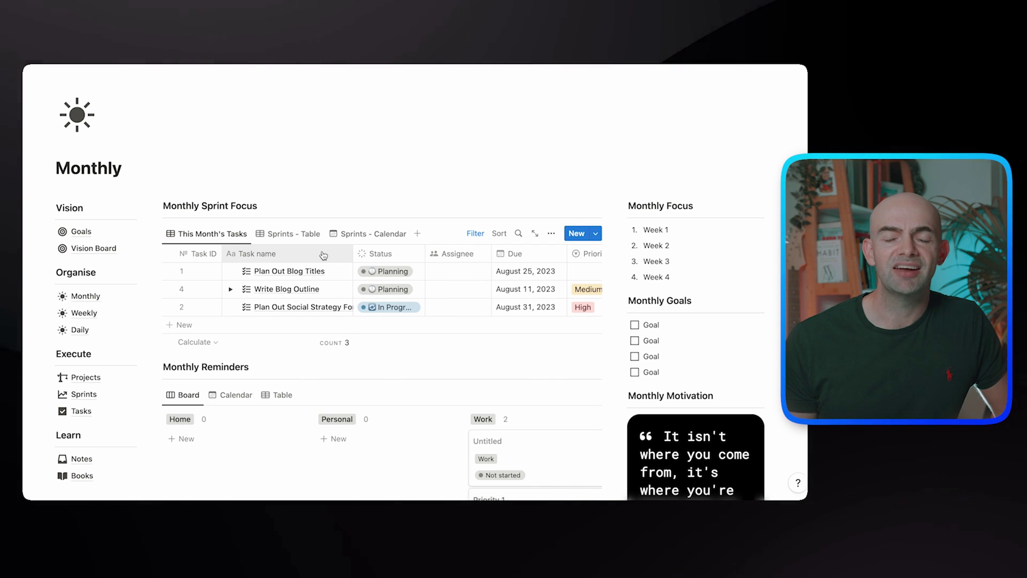
click(311, 234)
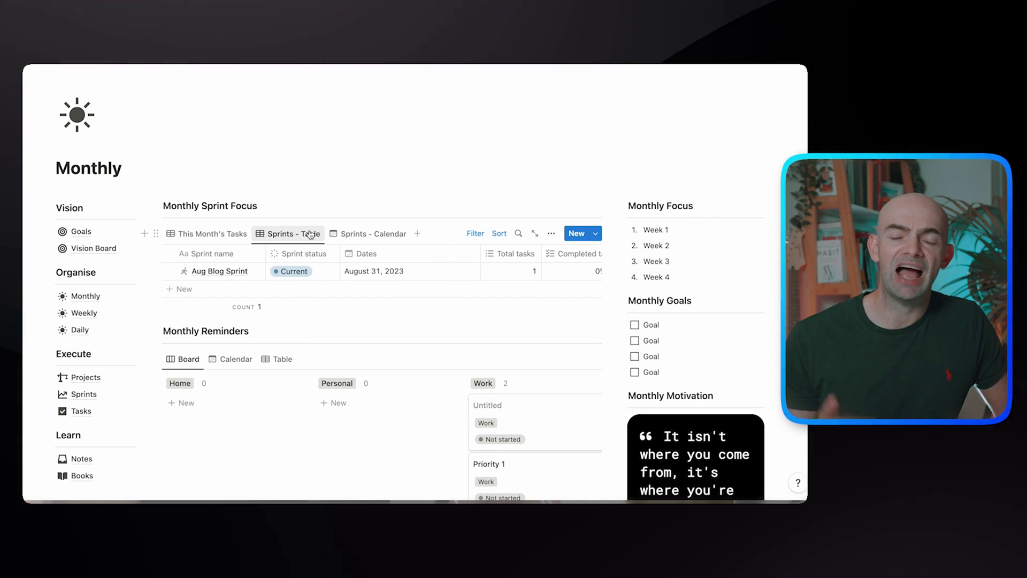
click(213, 234)
scroll(463, 279, down, 3)
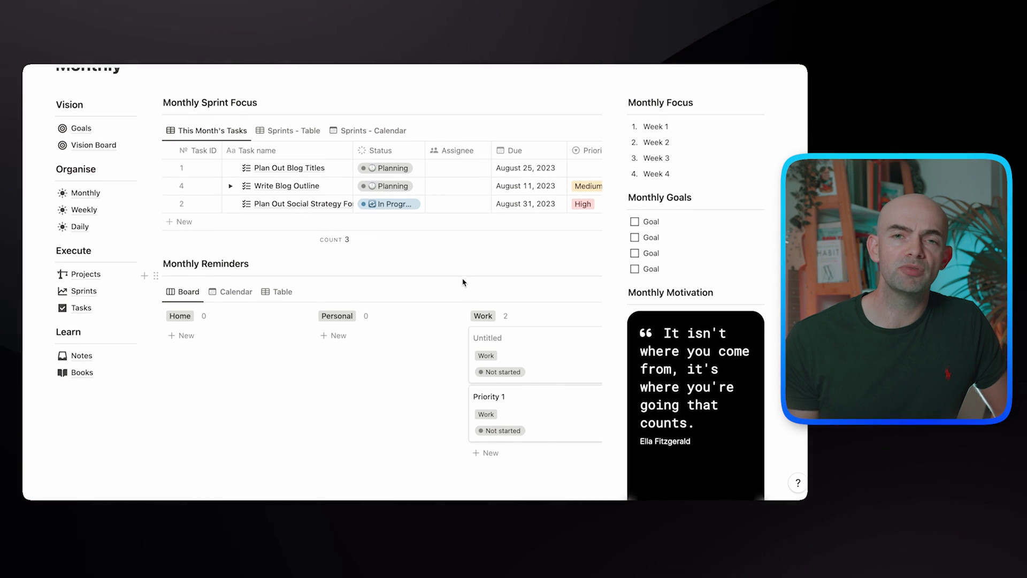
scroll(462, 279, down, 1)
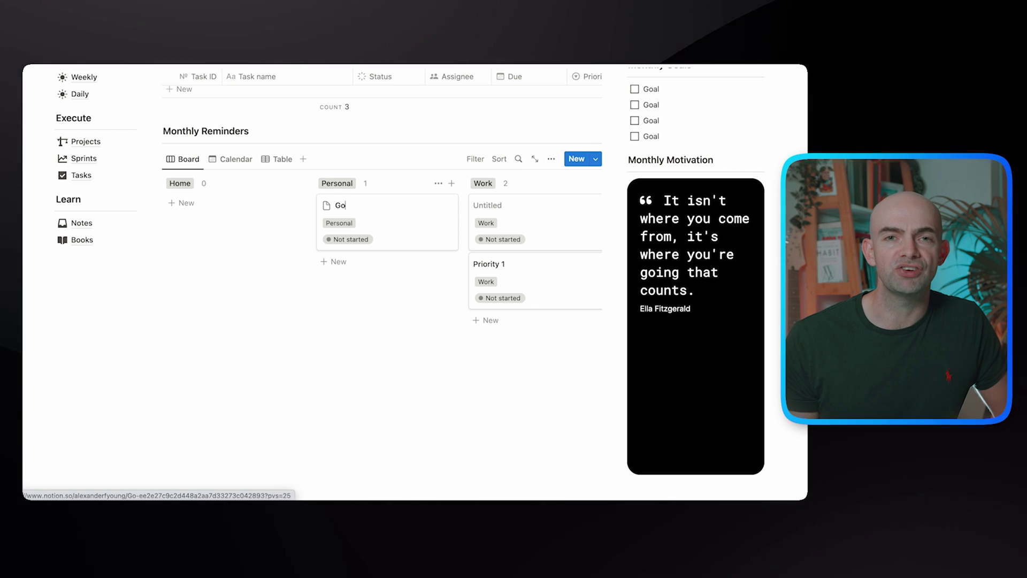
Step: Title the Personal reminder 'Go for a drink with' a friend, keeping status Not started
text(ink with Johnn)
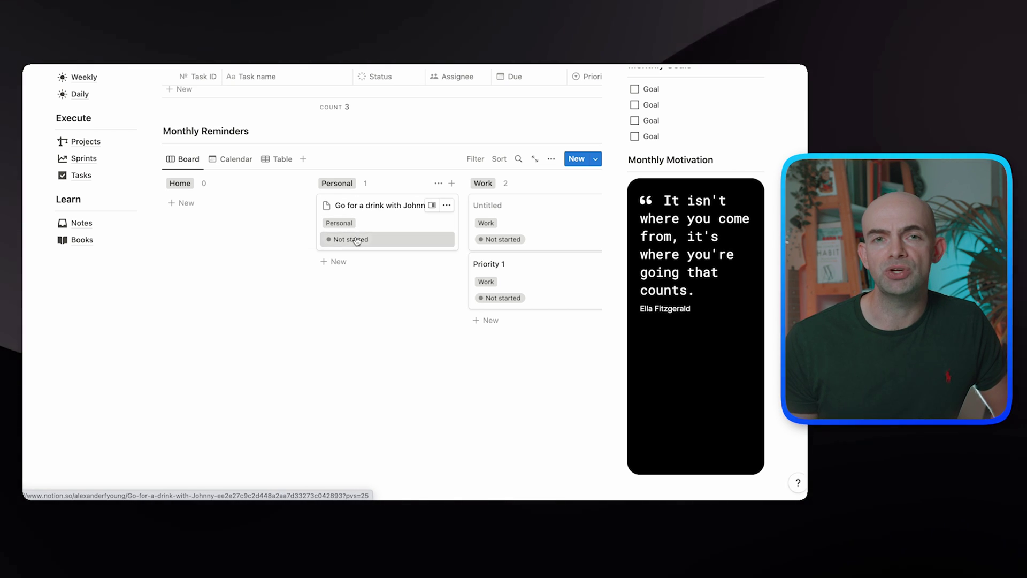
click(356, 239)
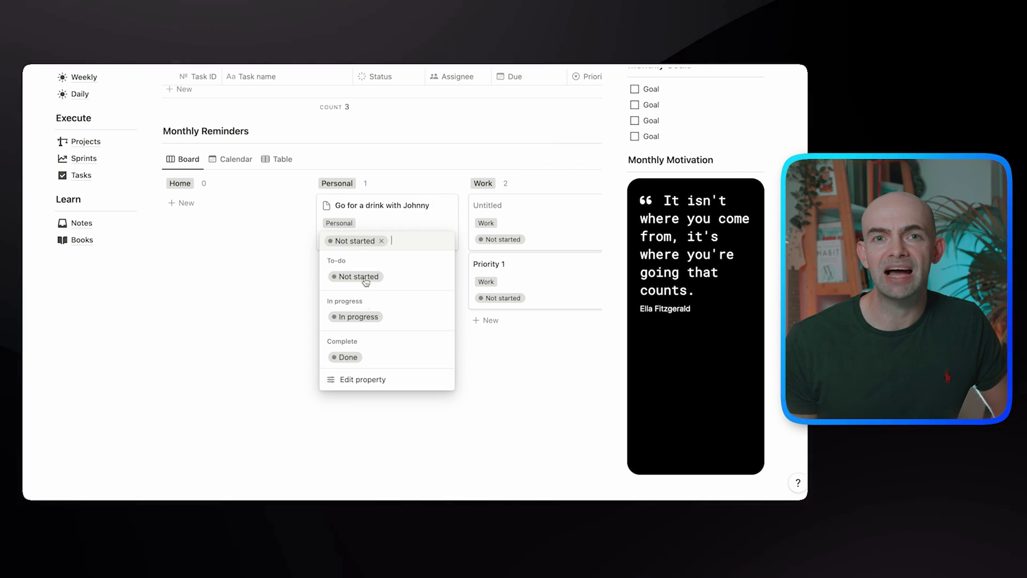
click(367, 277)
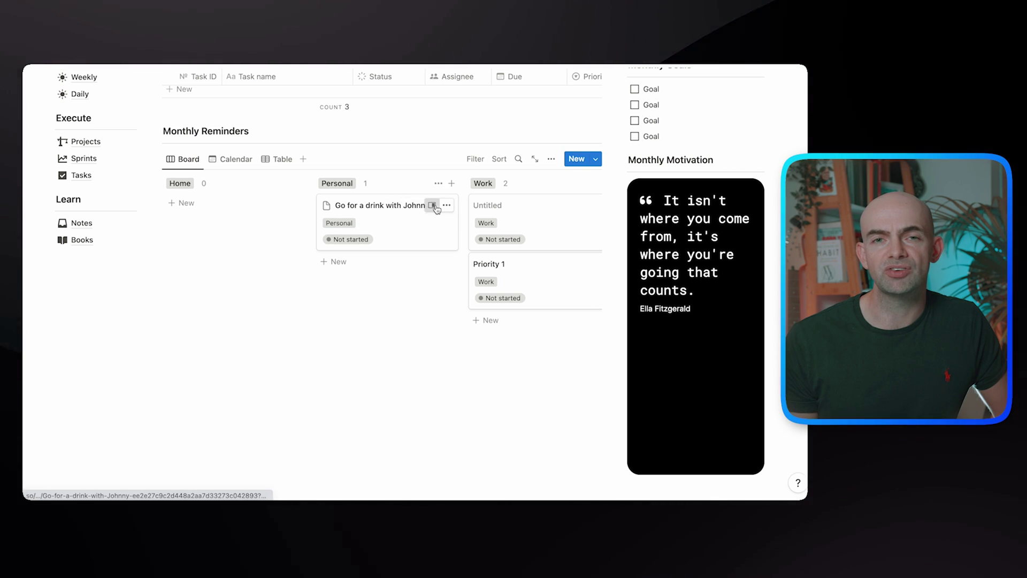
Step: Date the reminder August 22, 2023 in side peek, then return to the board
click(432, 205)
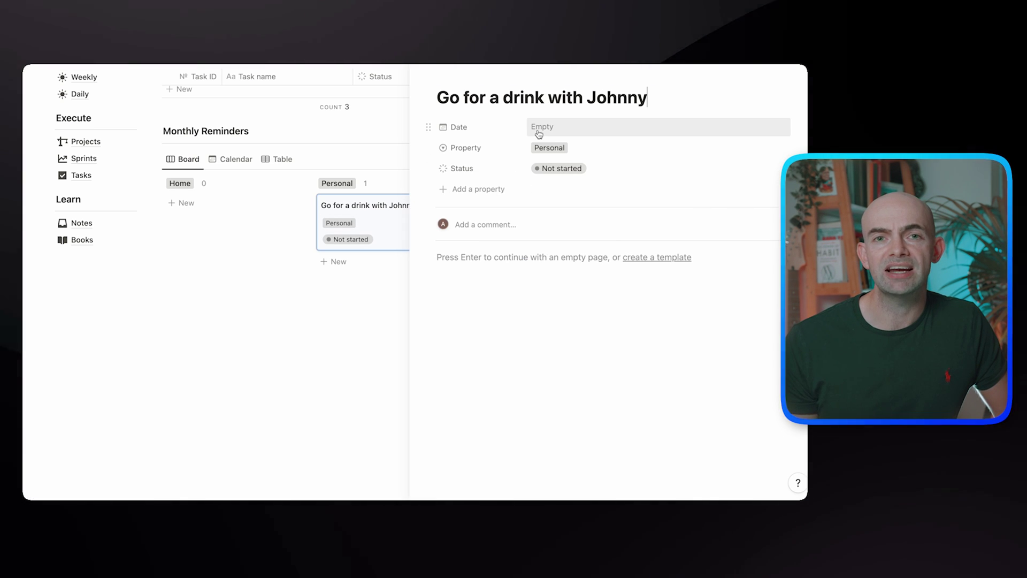
click(539, 129)
key(Escape)
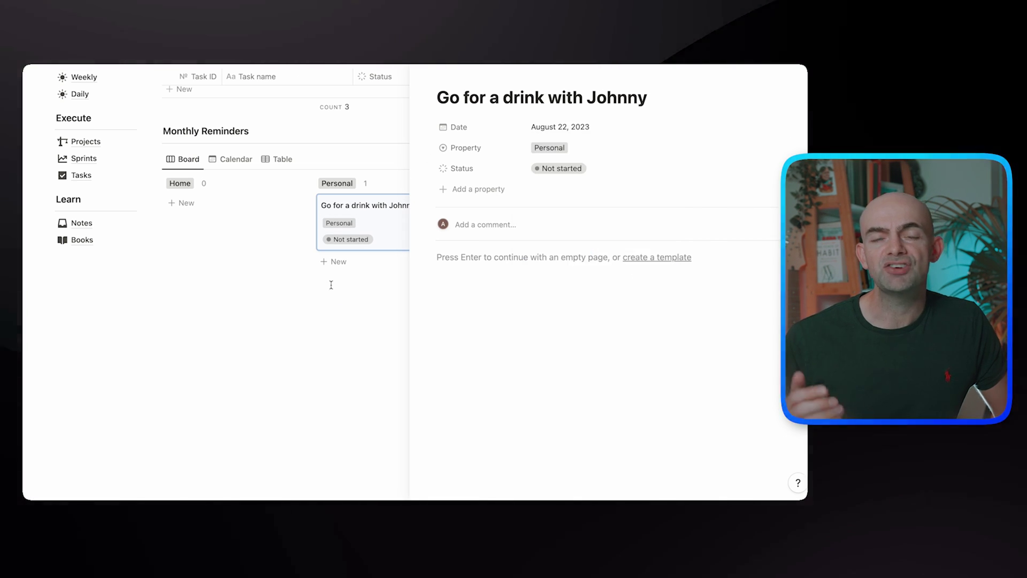
key(Escape)
scroll(387, 291, right, 5)
scroll(441, 280, right, 3)
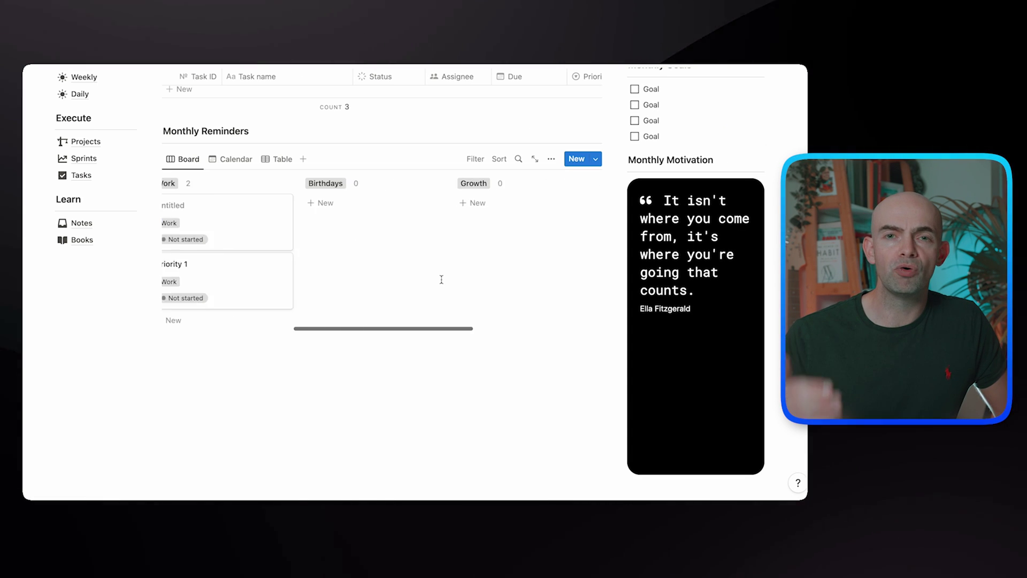
scroll(441, 279, right, 3)
scroll(441, 280, up, 3)
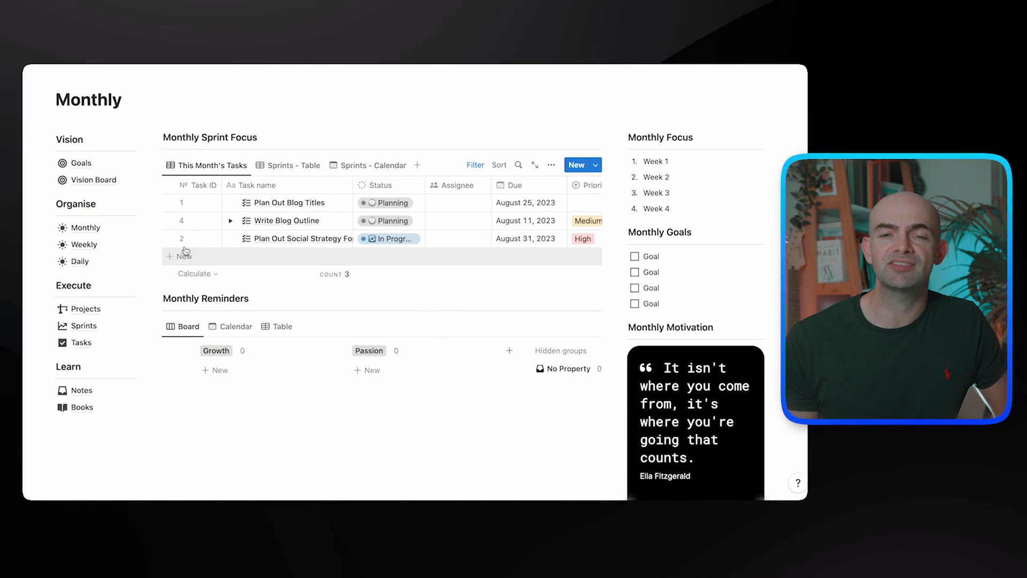
Step: Add a new week on the Weekly page with main goal 'Complete Blog Articles'
click(84, 244)
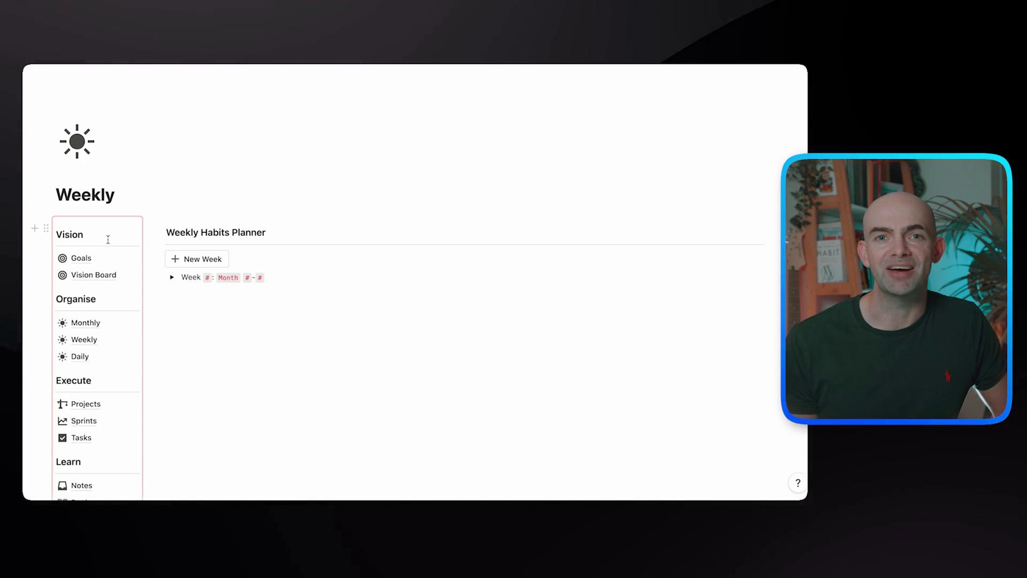
click(188, 261)
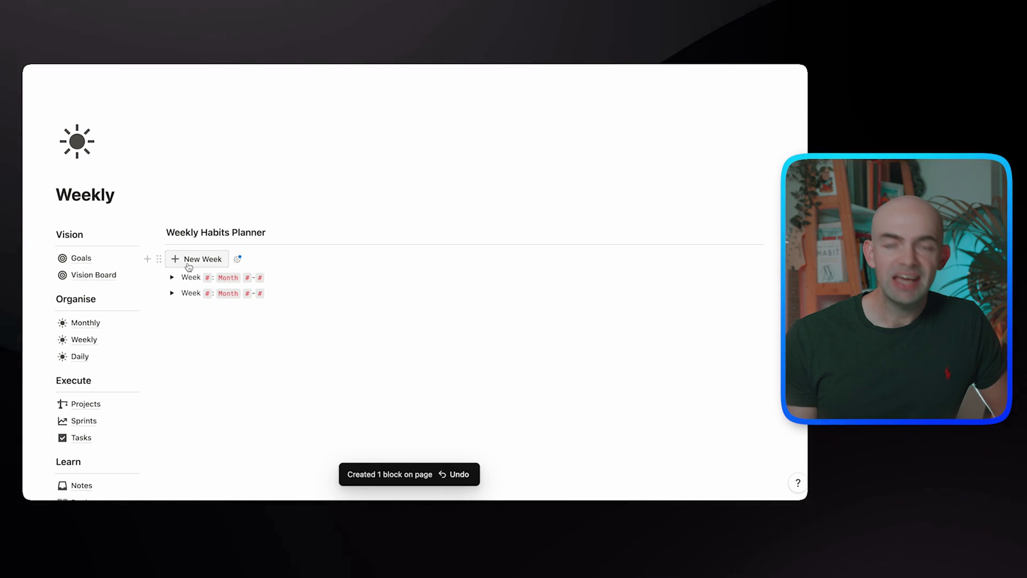
click(171, 293)
scroll(295, 325, down, 2)
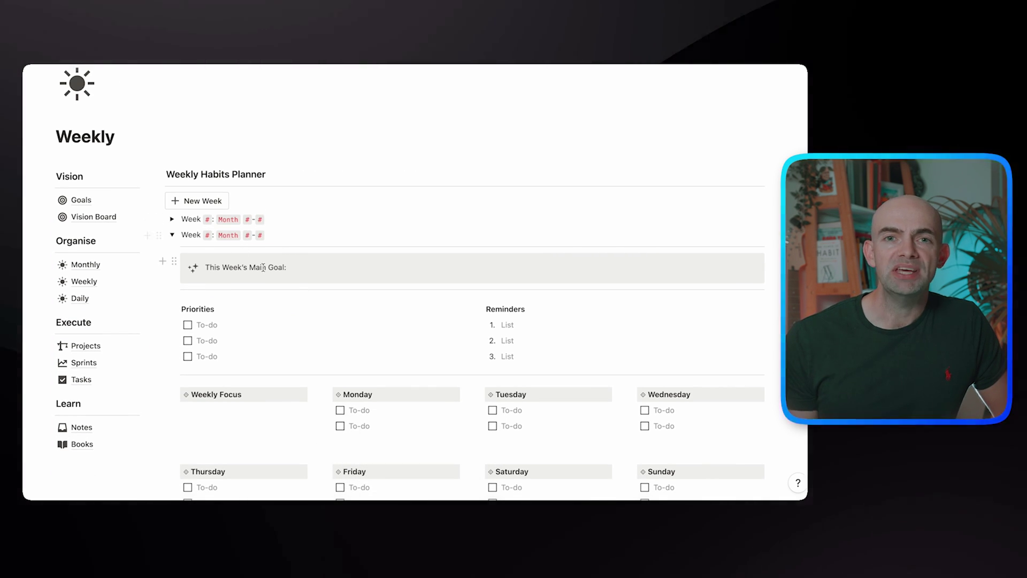
scroll(263, 267, down, 2)
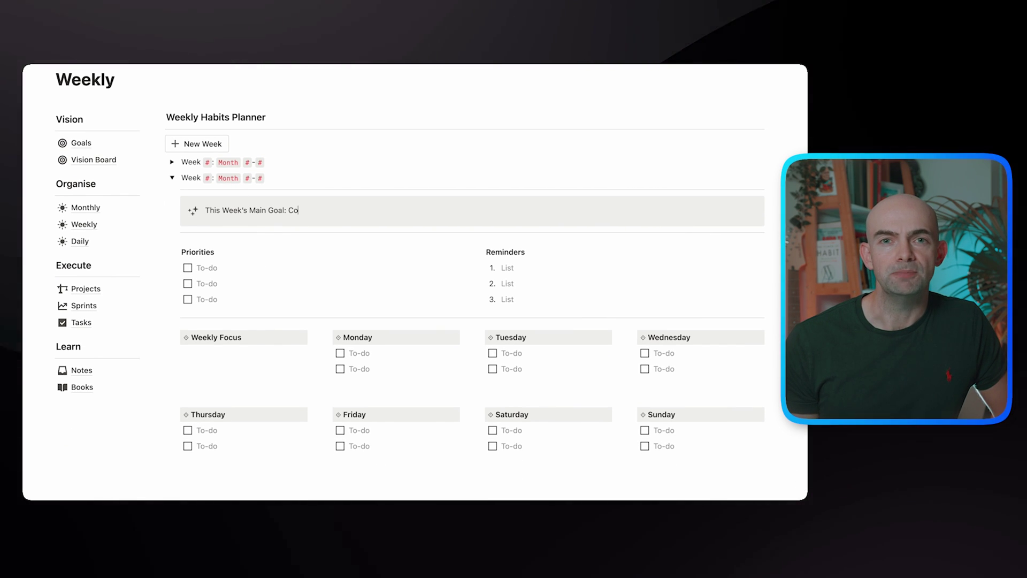
text(Blog Articles)
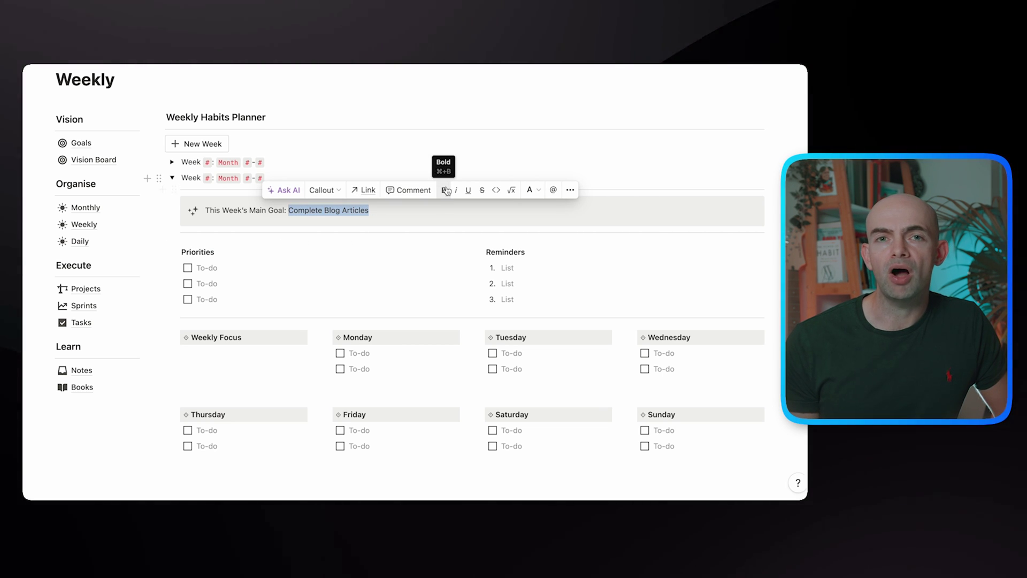
Step: Fill the new week's to-dos: Gym, Eat Out, Run, Lunch with team, Offices all day
scroll(367, 292, down, 2)
click(354, 307)
text(Gym)
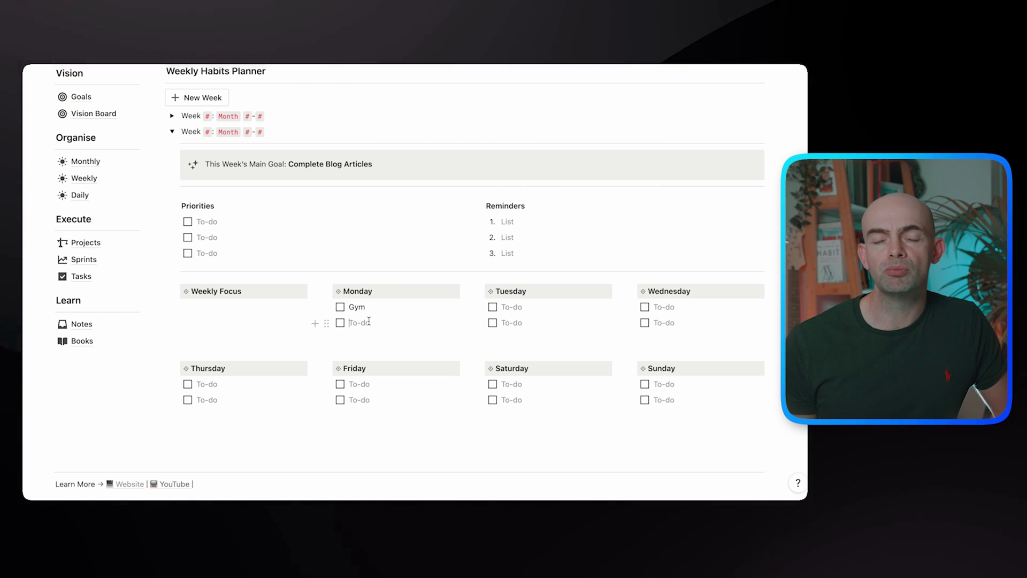
text(Walk Basil)
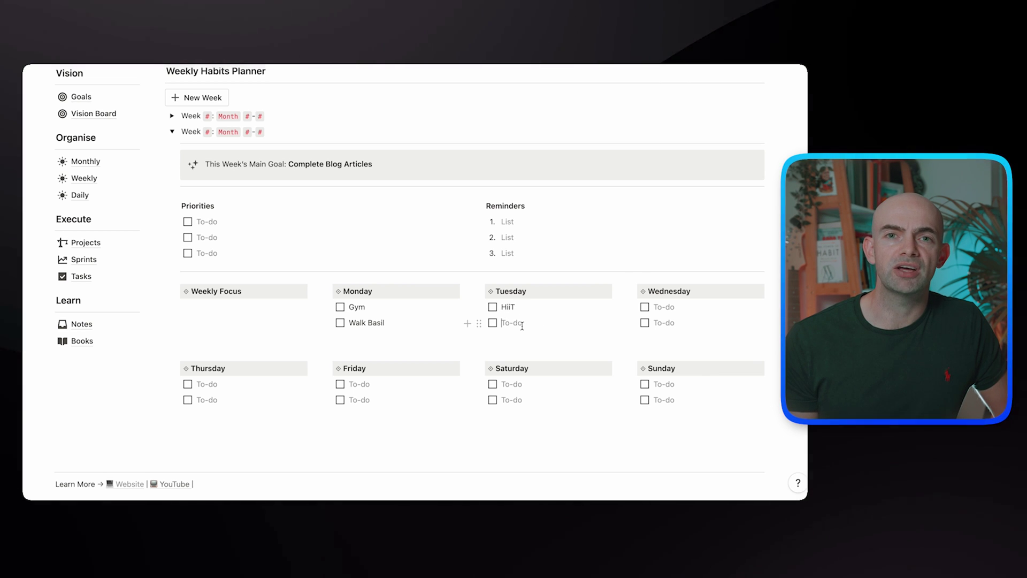
click(522, 325)
text(Eat Out)
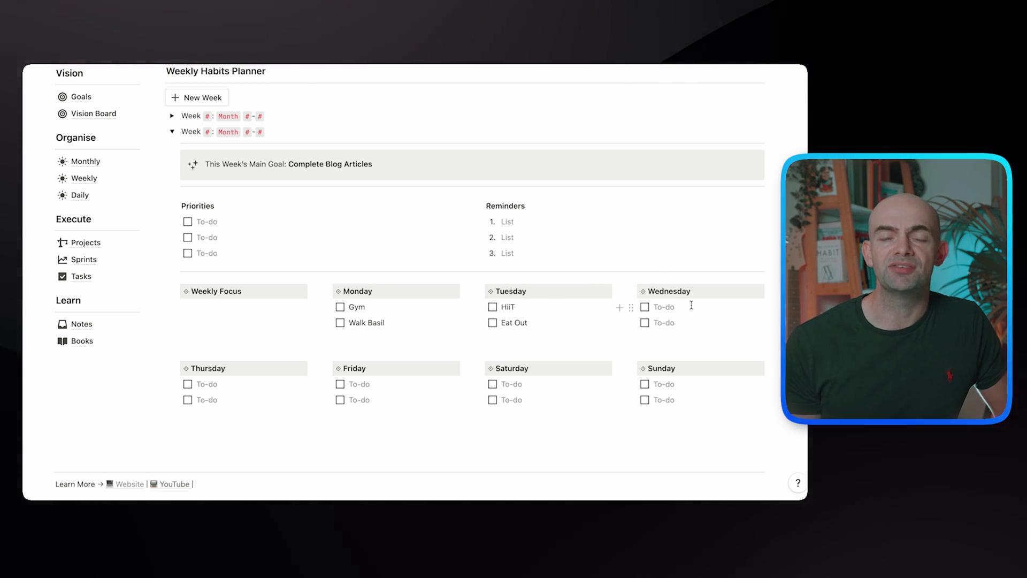
click(686, 307)
text(Run)
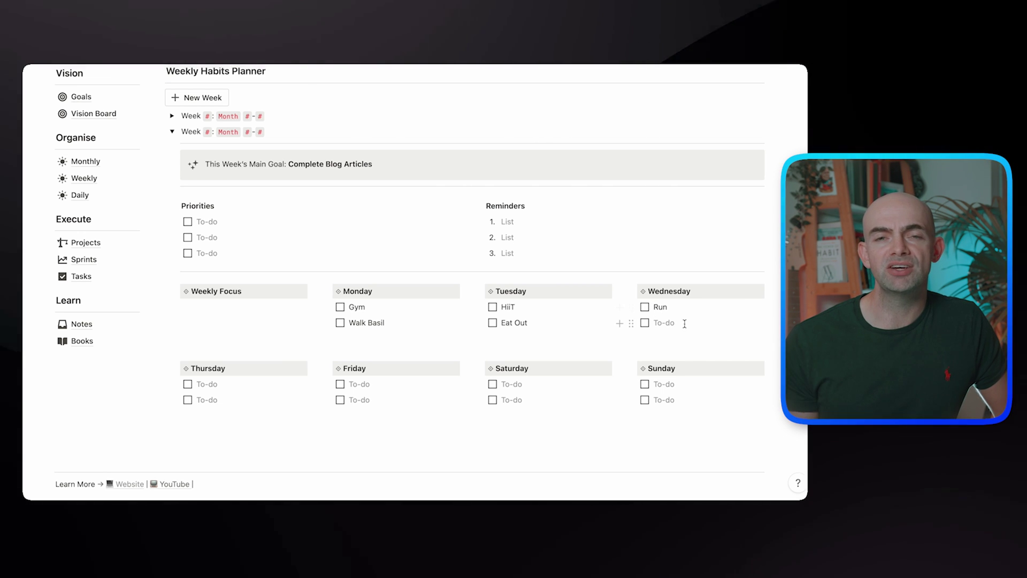
click(668, 323)
text(Lunch with team)
click(210, 378)
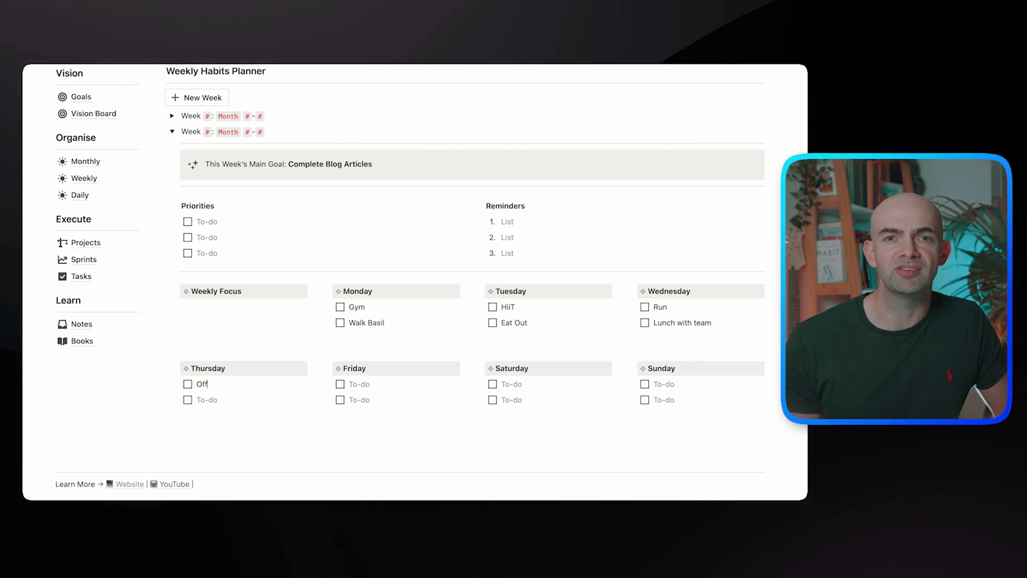
text(Offices all day)
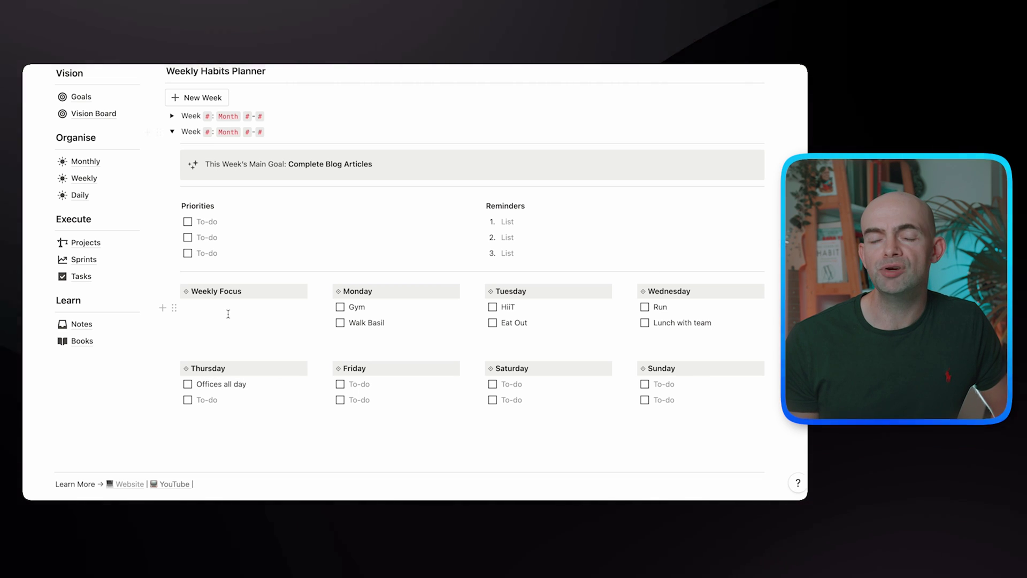
scroll(235, 297, up, 3)
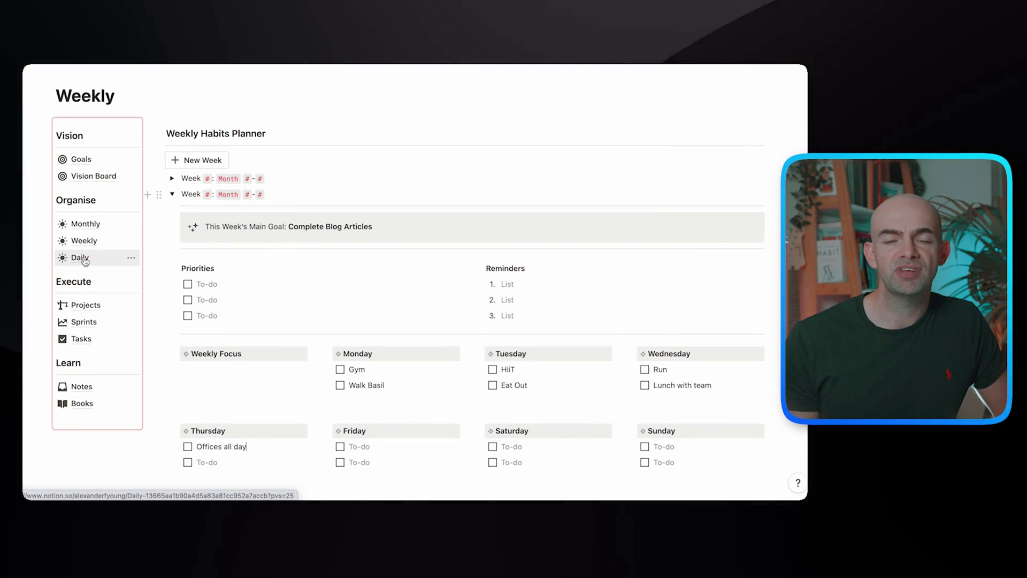
Step: Add a new entry to the Daily Agenda gallery on the Daily page
click(84, 259)
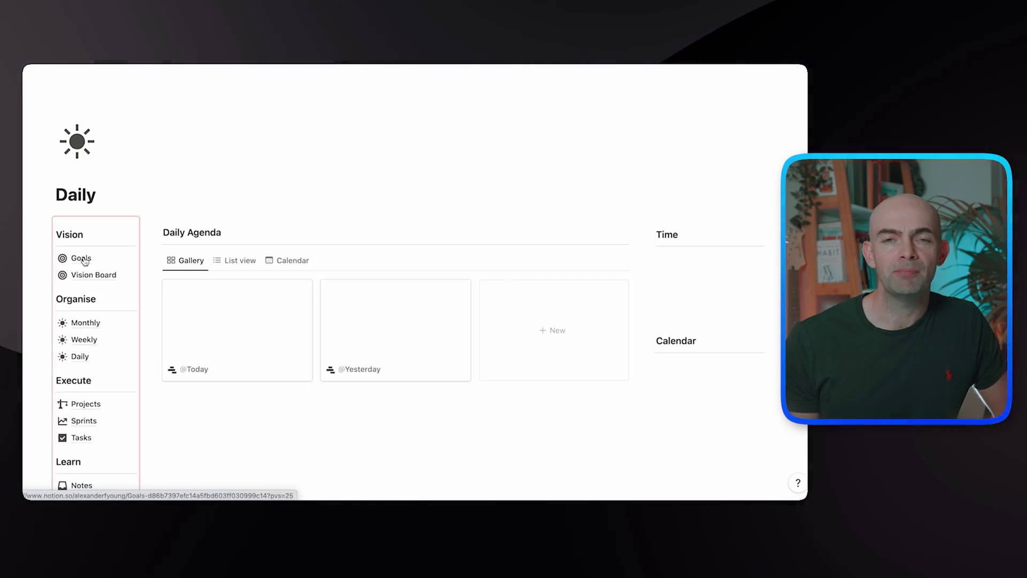
scroll(293, 209, down, 2)
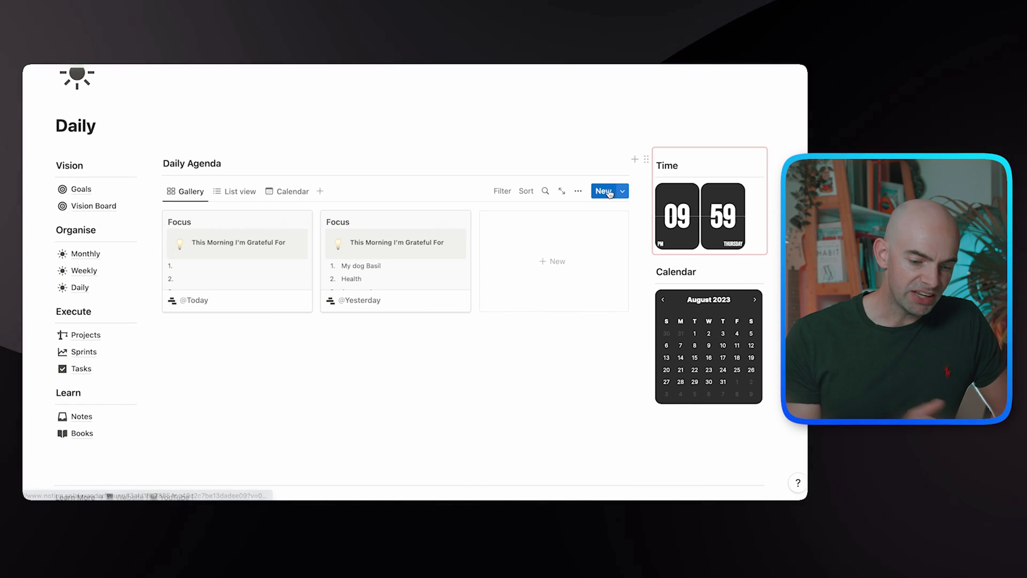
click(603, 191)
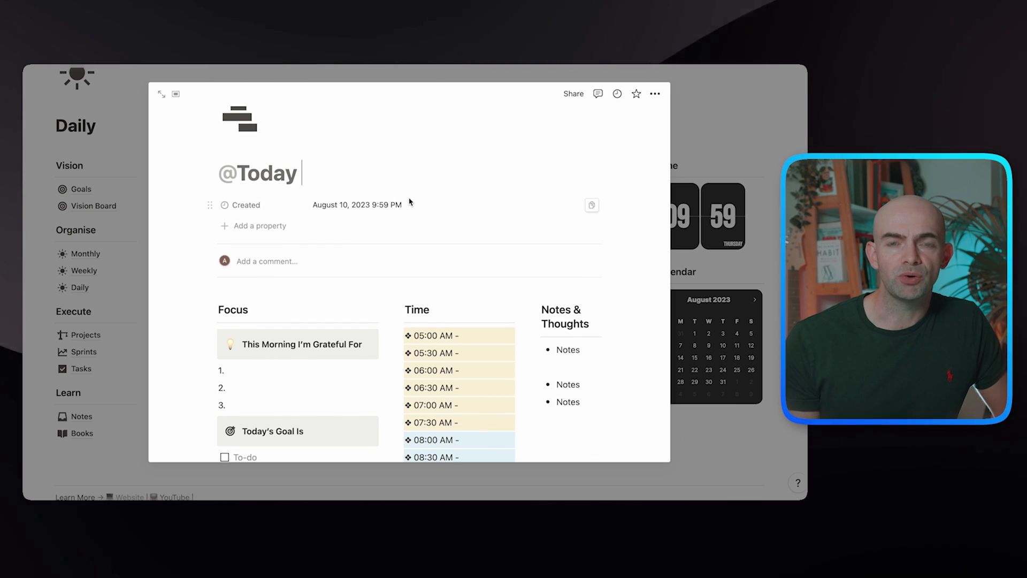
scroll(409, 202, down, 3)
scroll(409, 201, down, 2)
Step: Fill in the entry's three gratitude items
click(241, 198)
text(My dog basil)
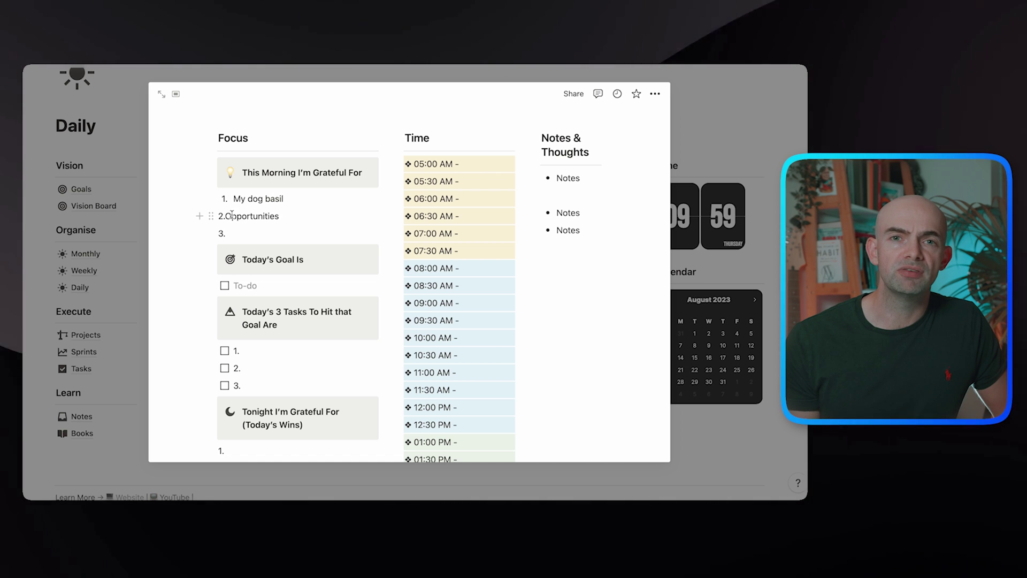
click(250, 233)
text(Holiday in 2 weeks)
Step: Set goal 'Plan youtube video' with tasks Research trending topics, Map out structure, Plan titles
click(271, 287)
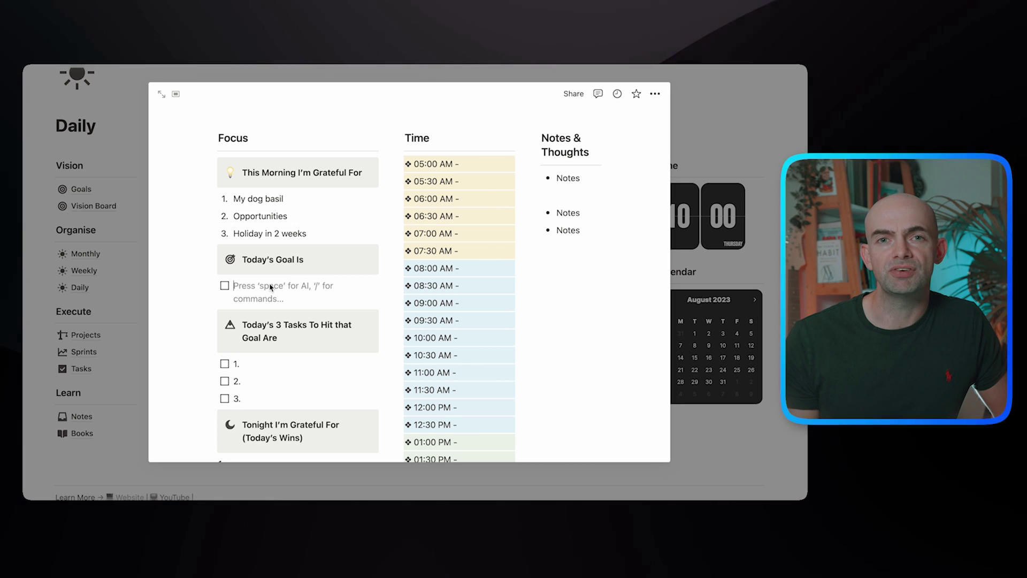
text(Plan youtube video)
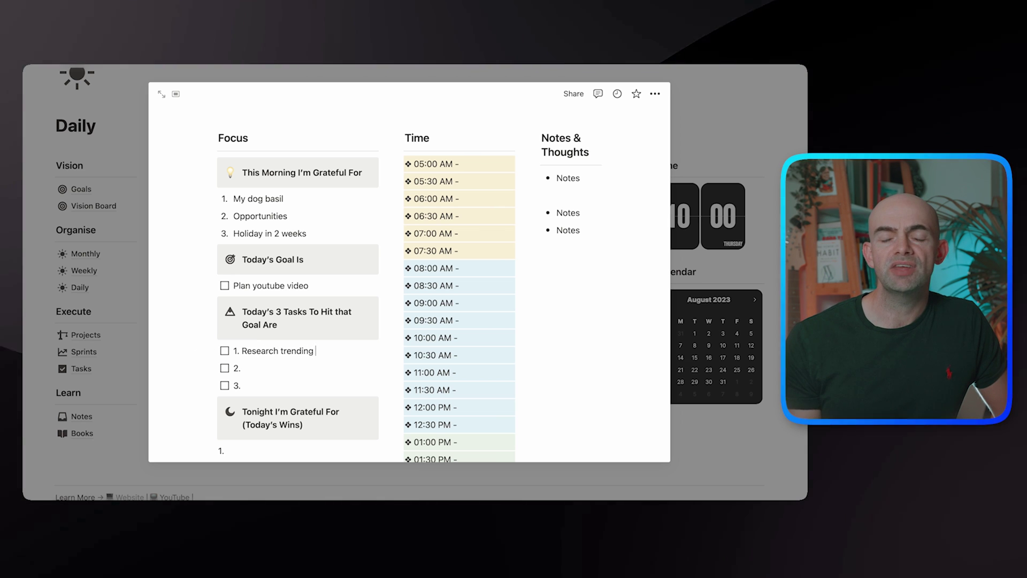
key(BackSpace)
key(BackSpace)
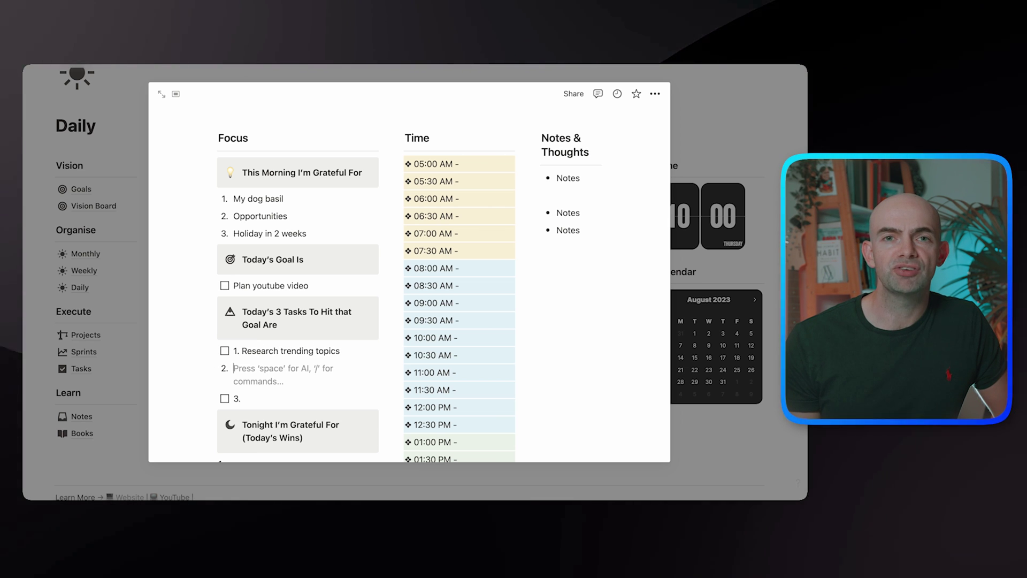
text(2. Map out structure)
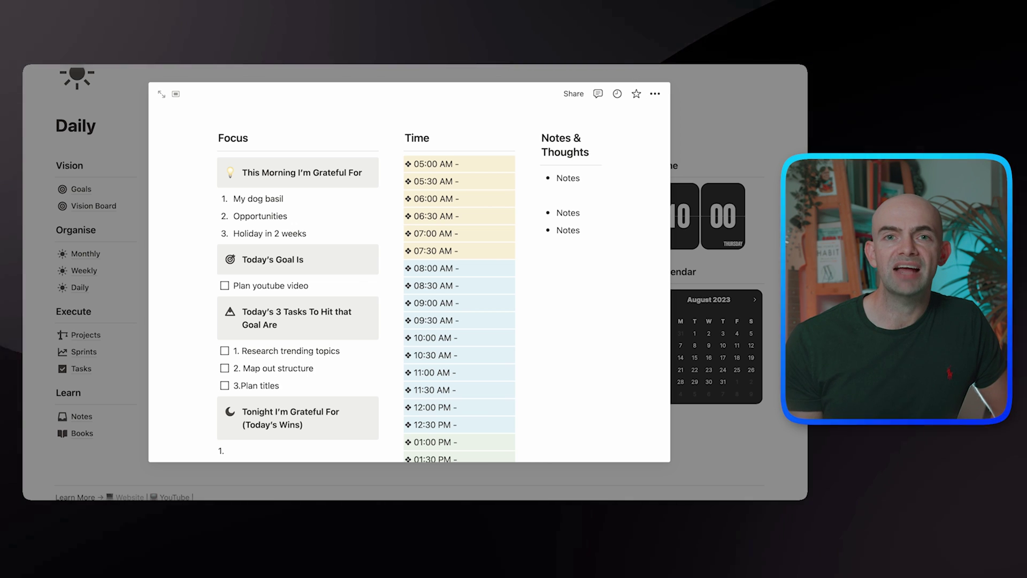
text(/thumbnails)
Step: Write 'Plan video' in the 10:00 AM slot and paste it into the following slots
scroll(287, 375, down, 3)
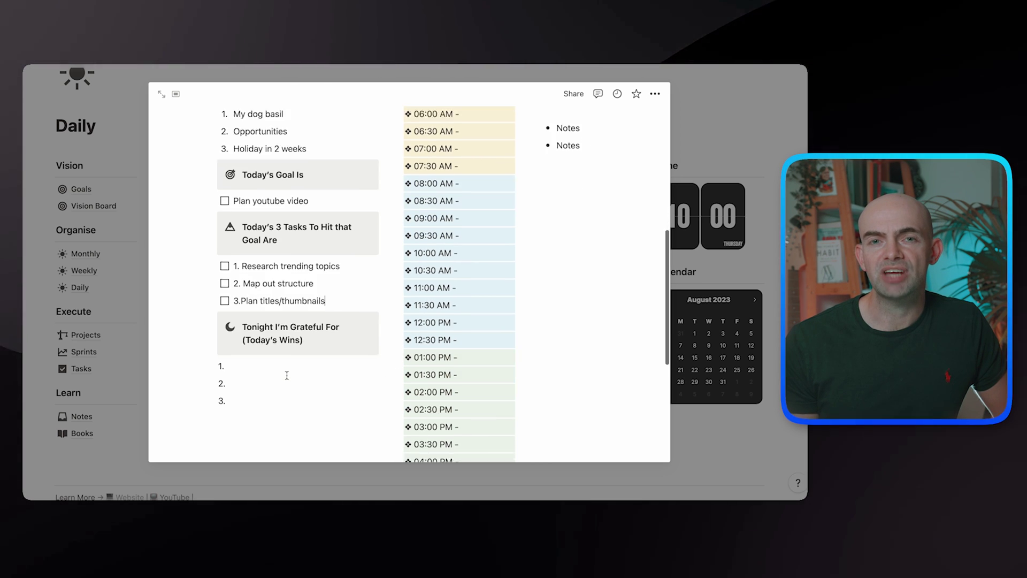
scroll(374, 321, up, 3)
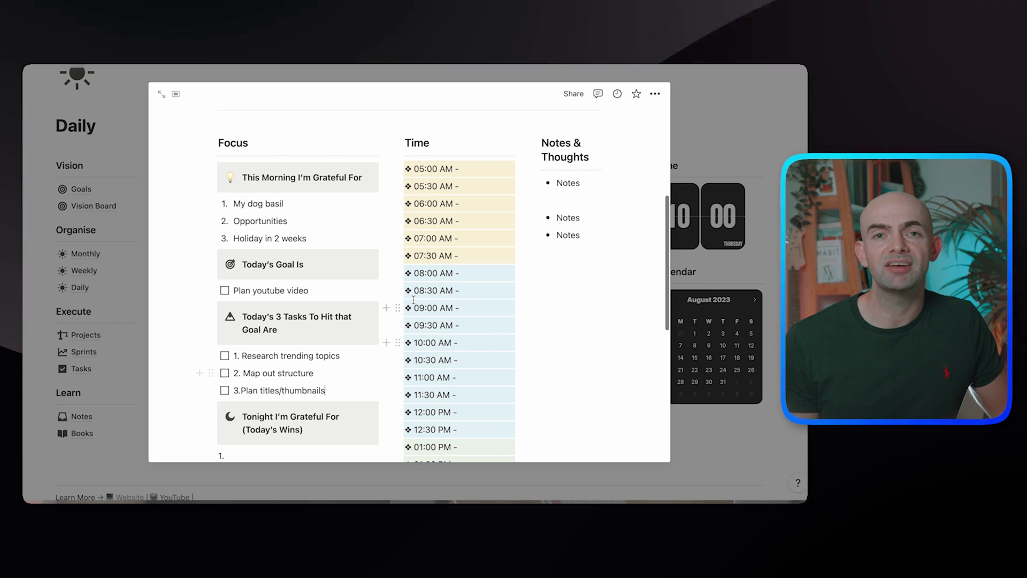
scroll(414, 299, down, 2)
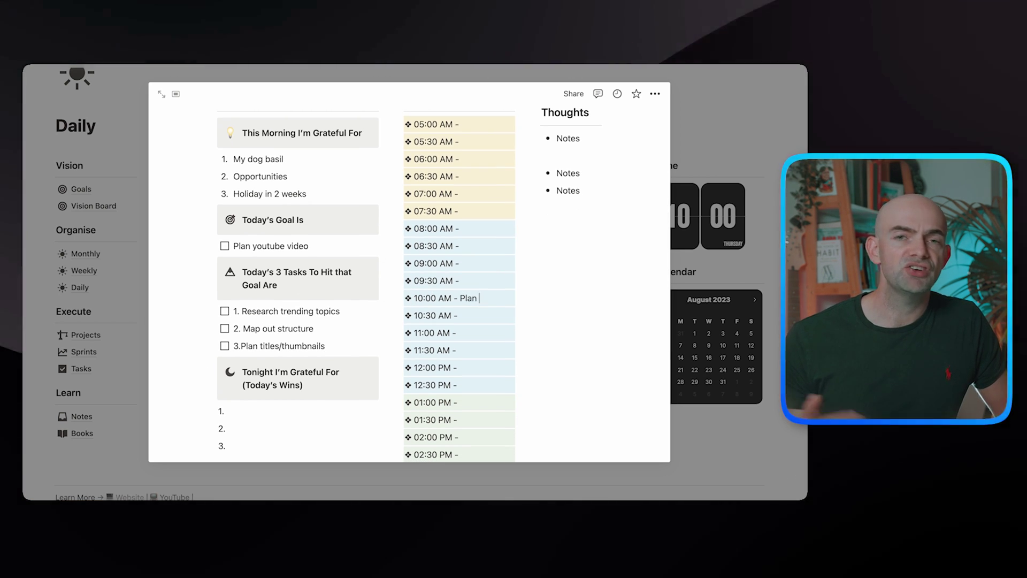
text(video)
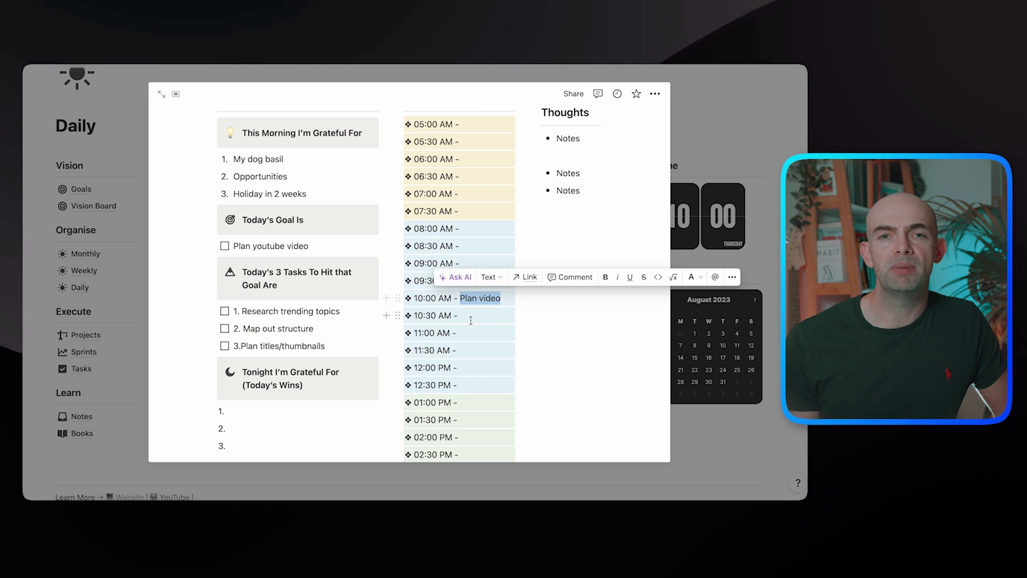
click(482, 316)
text(Plan video)
click(474, 327)
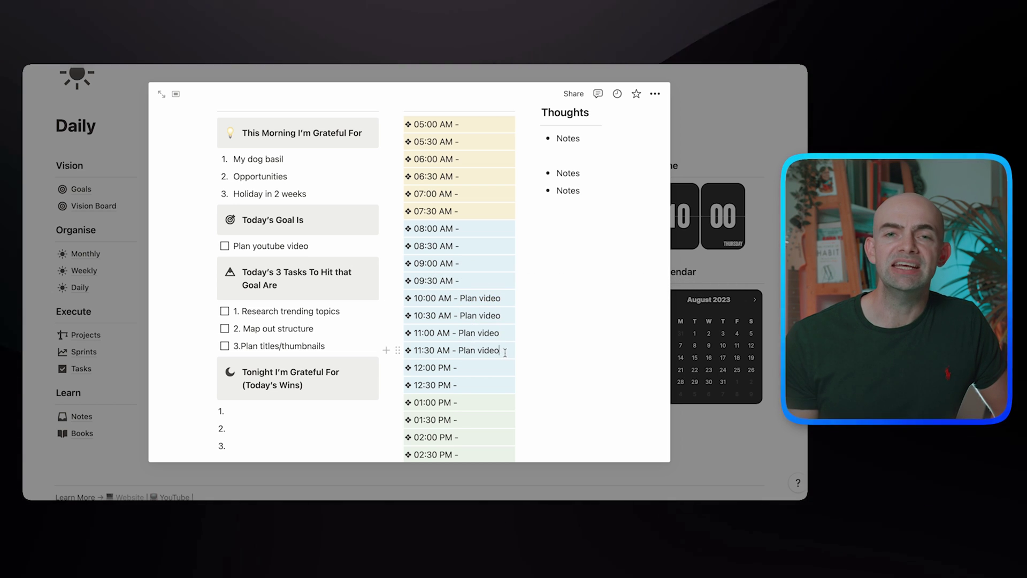
Step: Make the 10:00 to 11:30 AM 'Plan video' slots bold
drag(500, 351, 409, 297)
click(482, 277)
scroll(513, 213, up, 5)
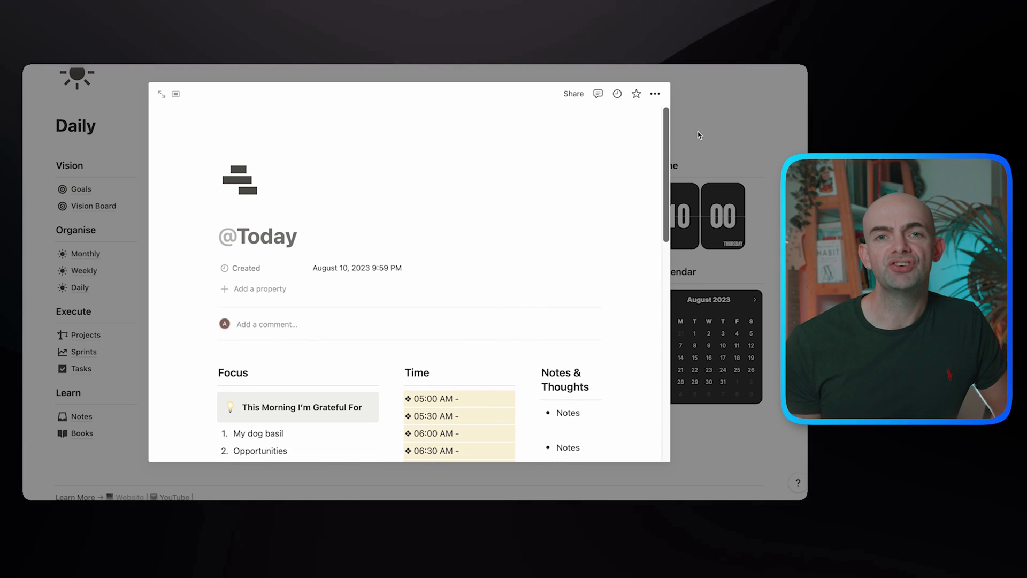
key(Escape)
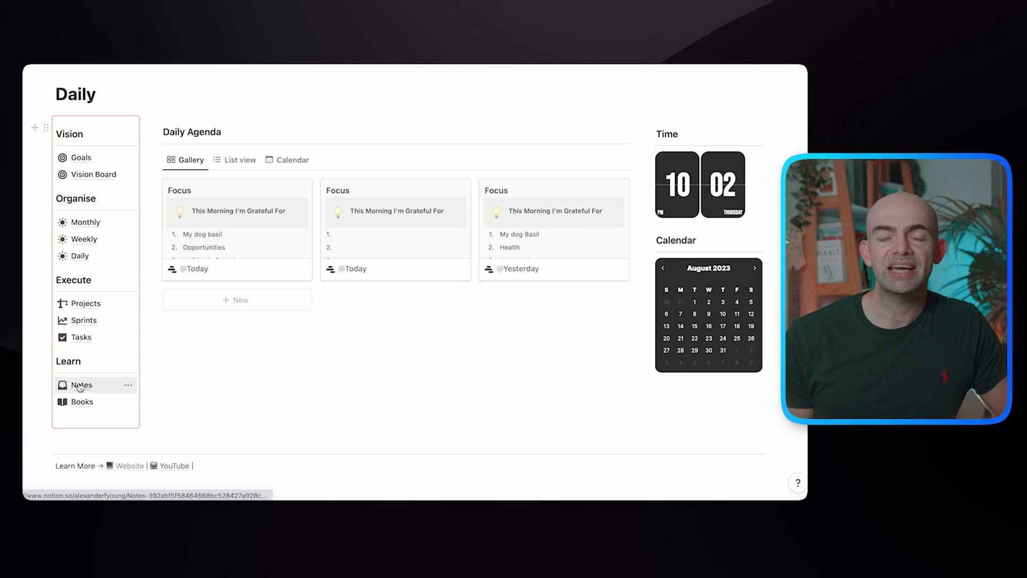
Step: Add a 'Notes On Spanish' entry to the Notes Quick Capture table
click(81, 398)
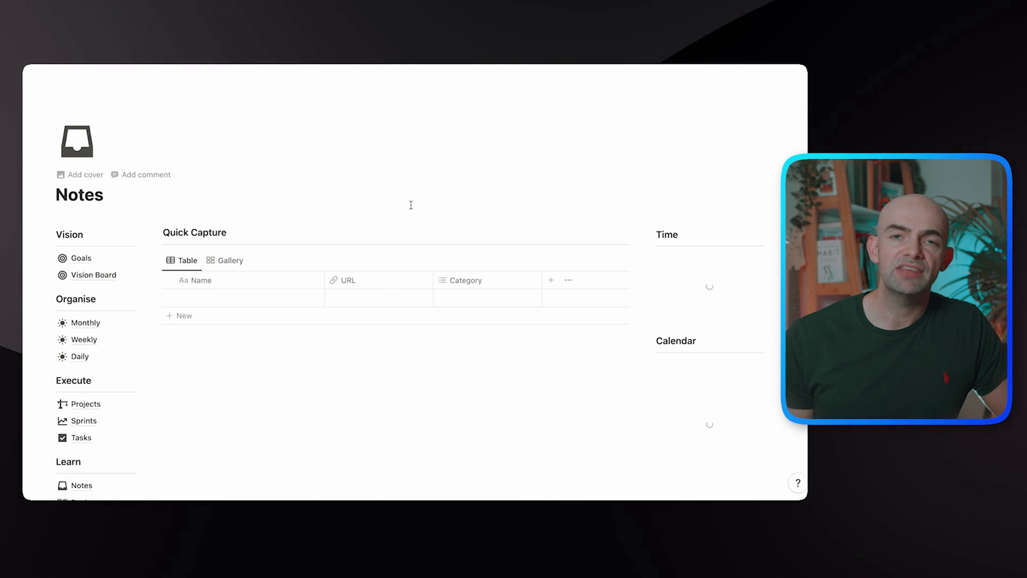
scroll(374, 211, down, 1)
click(607, 223)
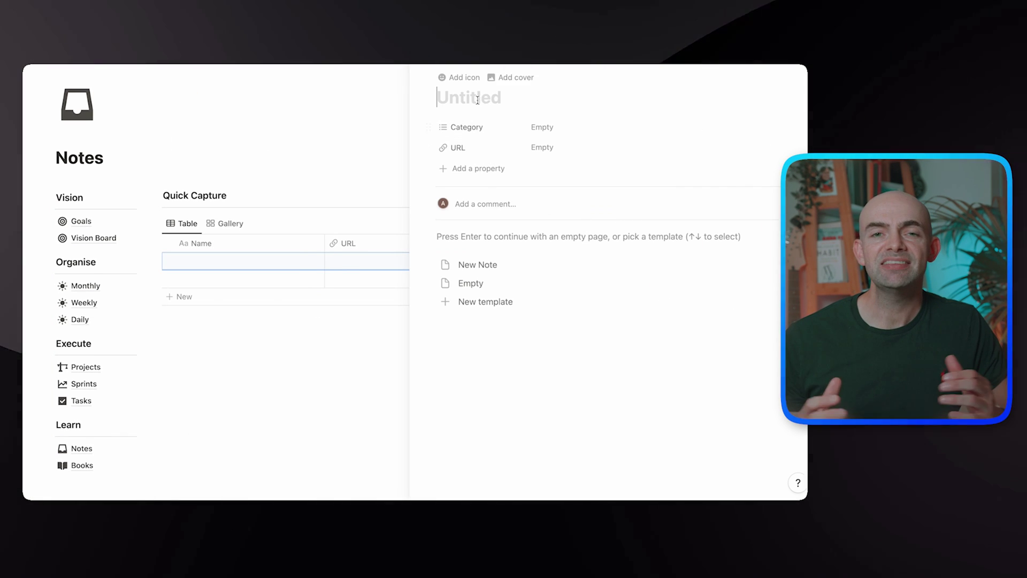
text(Notes On Spanish Lesson)
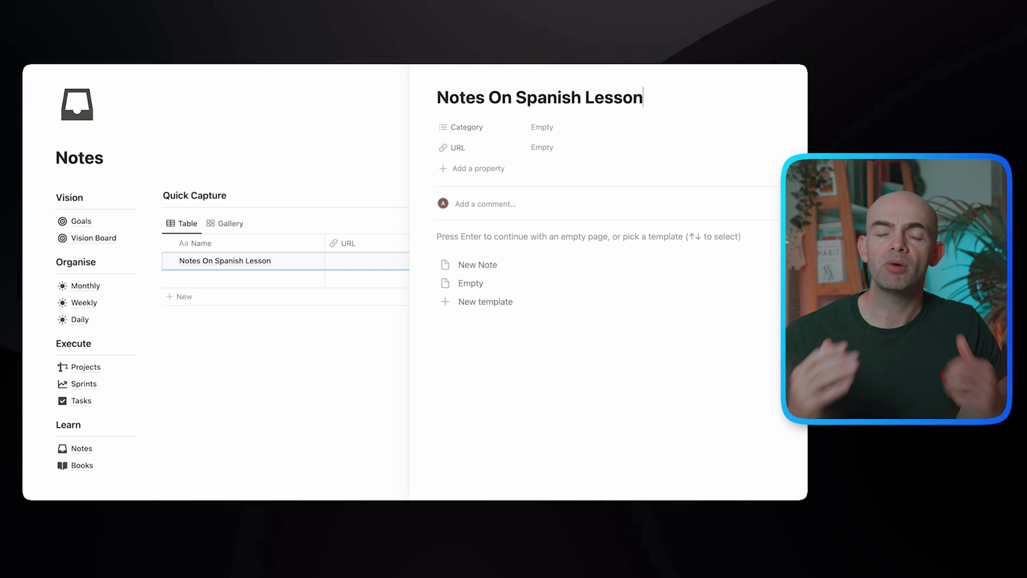
key(Escape)
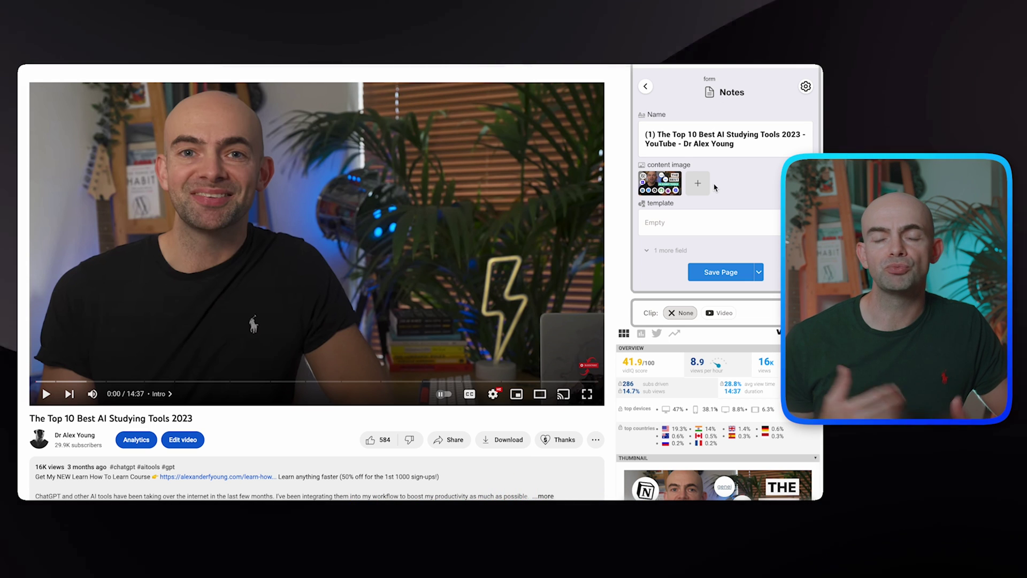
Step: Clip the YouTube video page into Notes using the New Note template
click(706, 222)
click(697, 278)
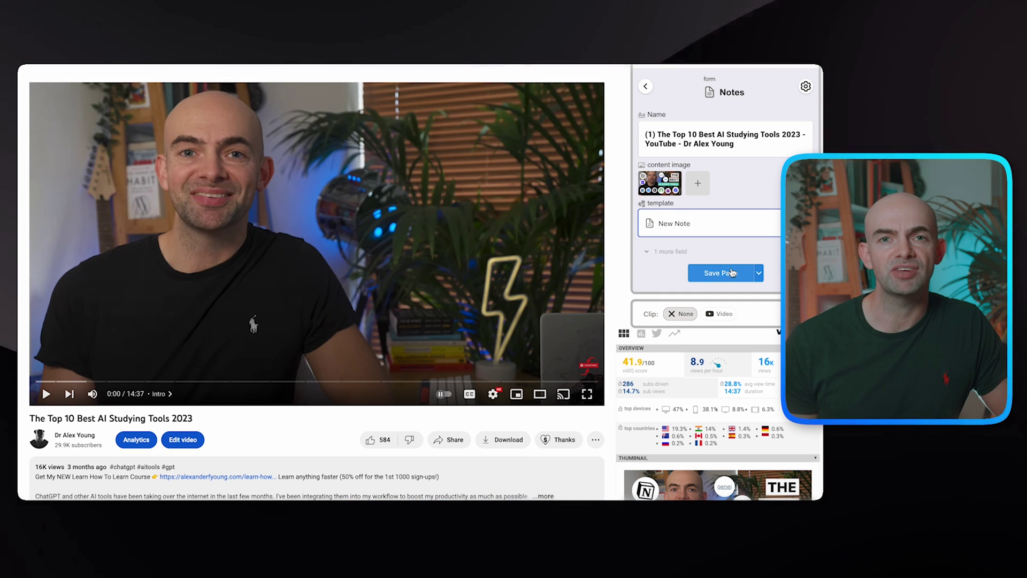
click(731, 274)
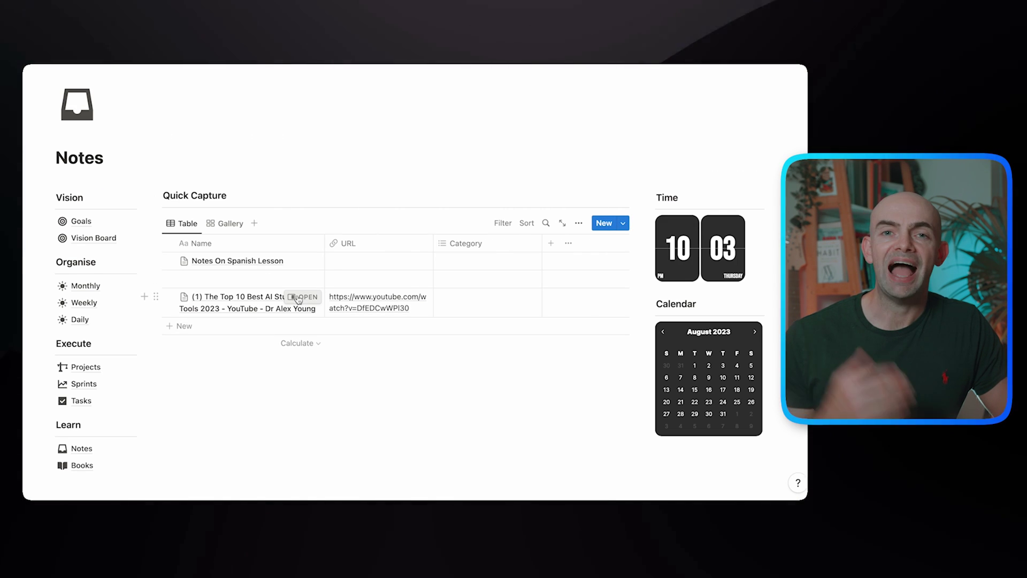
Step: Tag the clipped YouTube video note as Work and close its preview
click(488, 300)
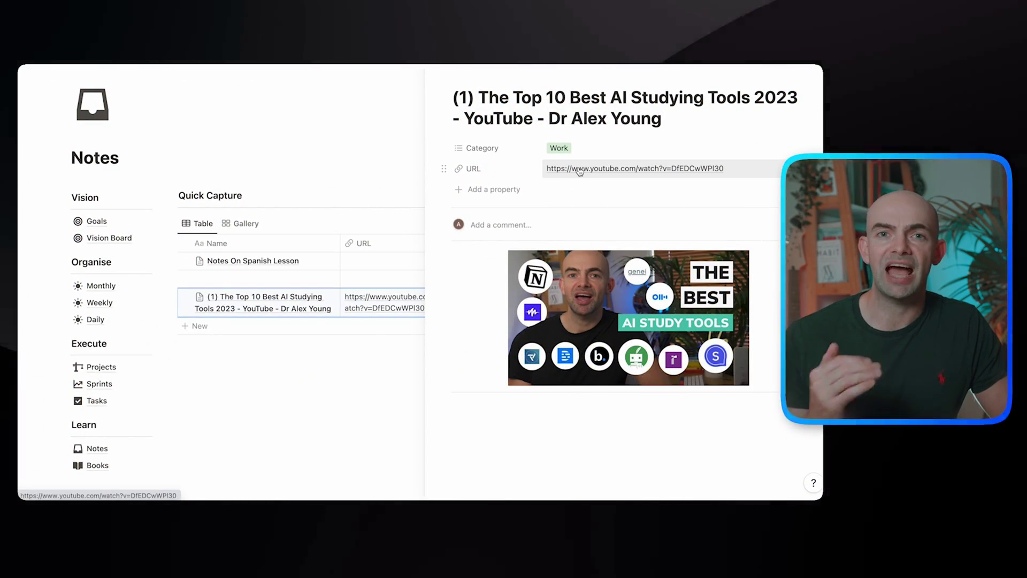
click(439, 71)
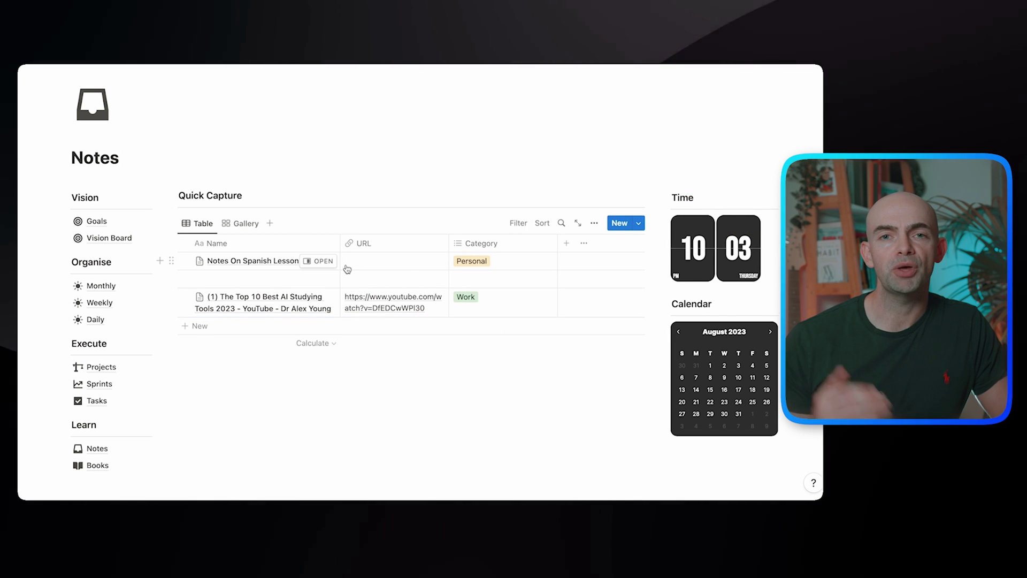
scroll(347, 269, down, 2)
scroll(345, 268, down, 1)
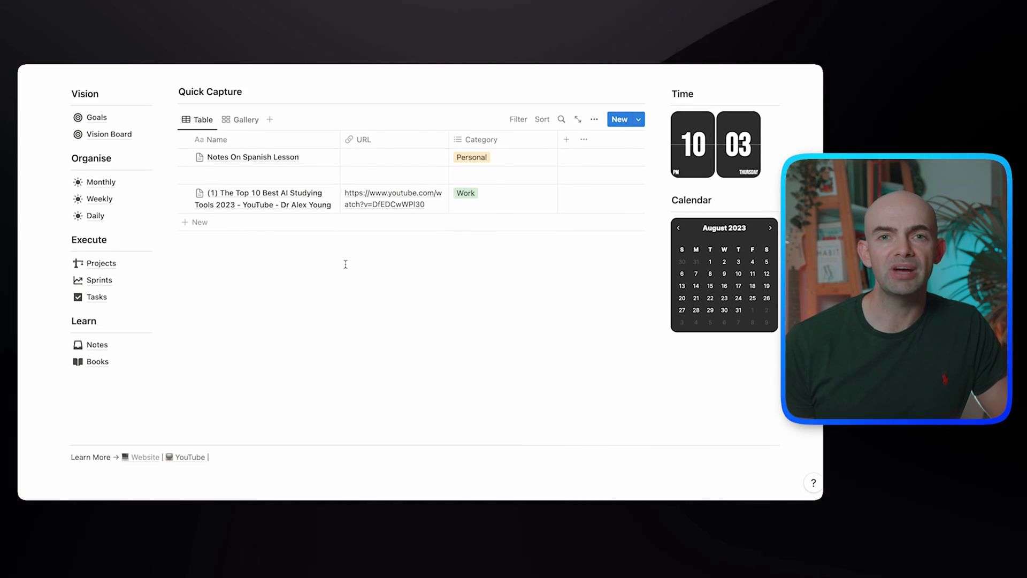
click(98, 362)
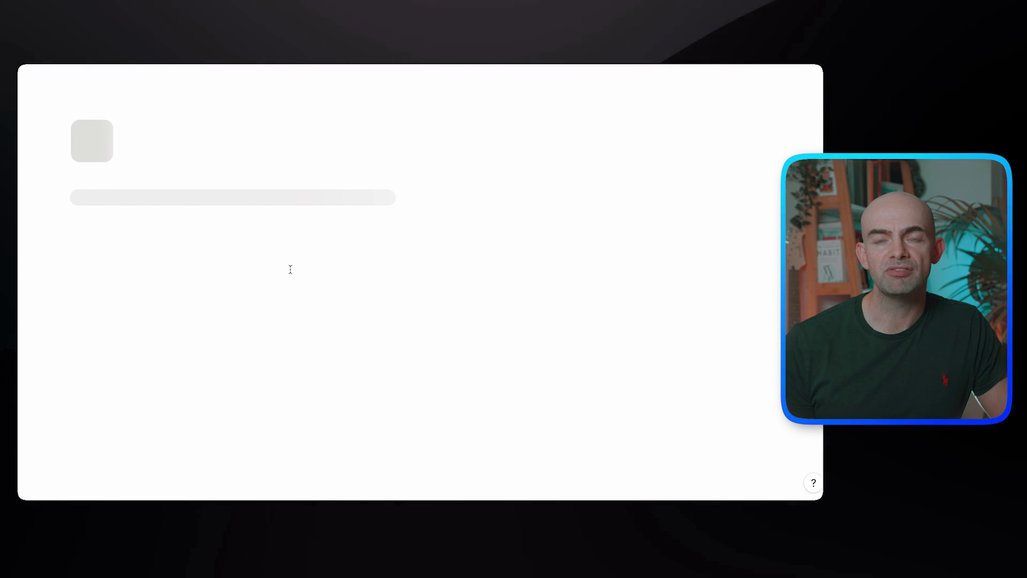
scroll(358, 177, down, 2)
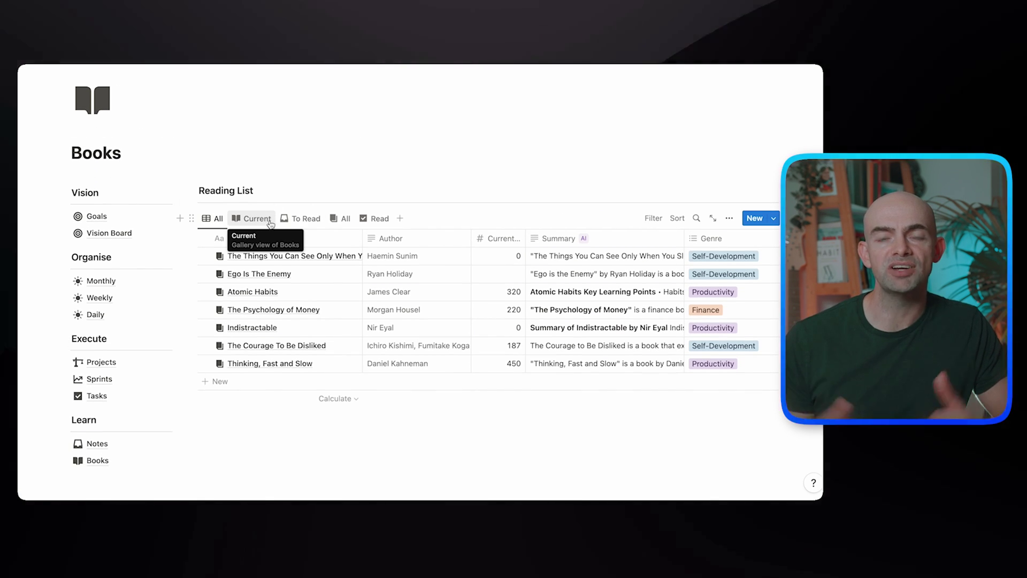
scroll(428, 291, right, 3)
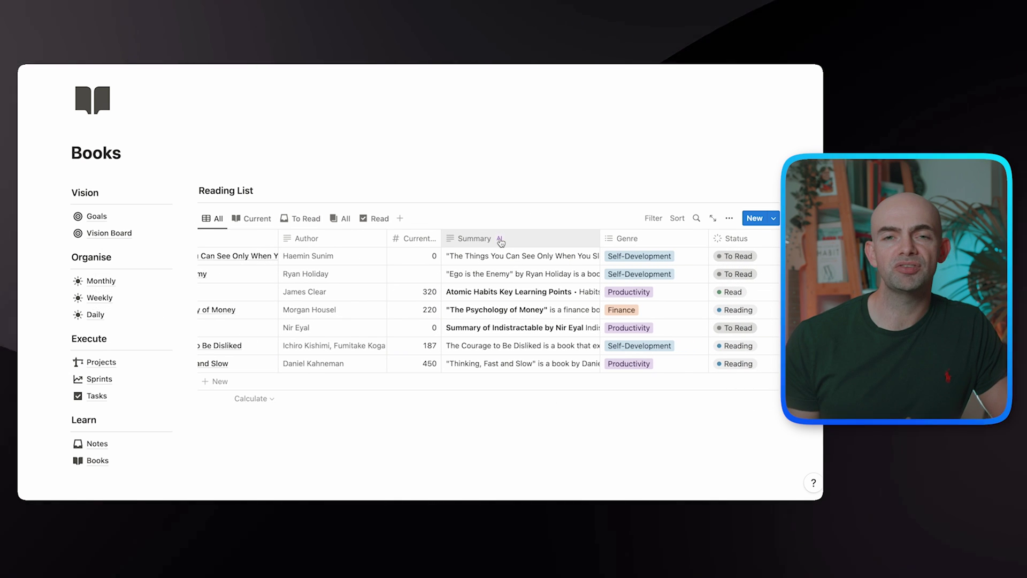
click(501, 242)
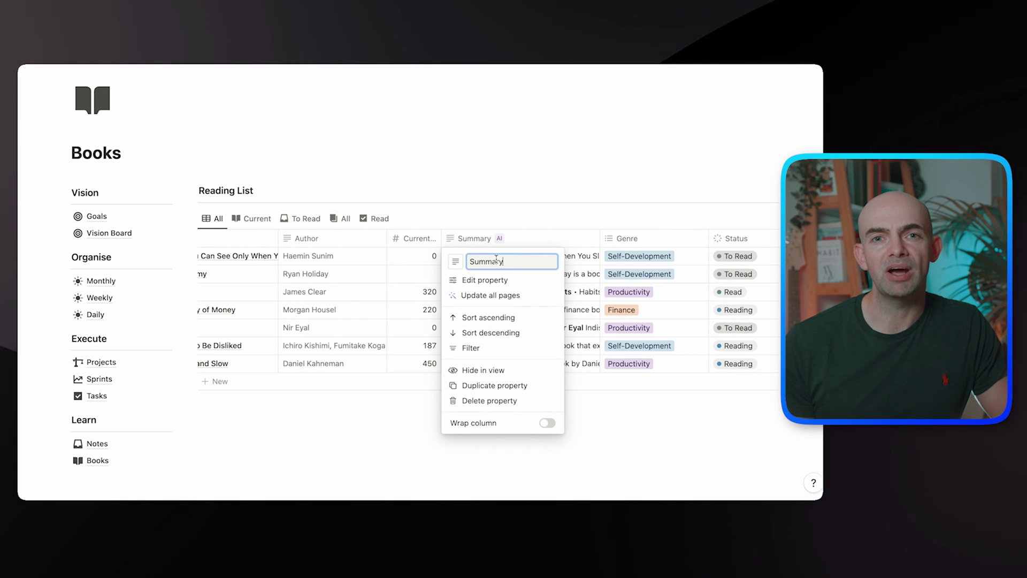
click(489, 280)
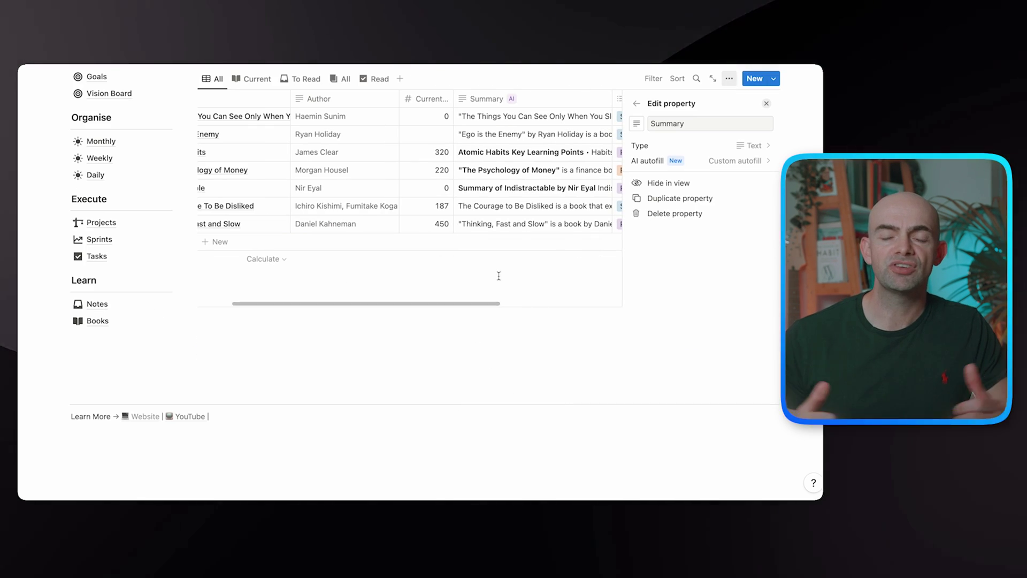
click(723, 160)
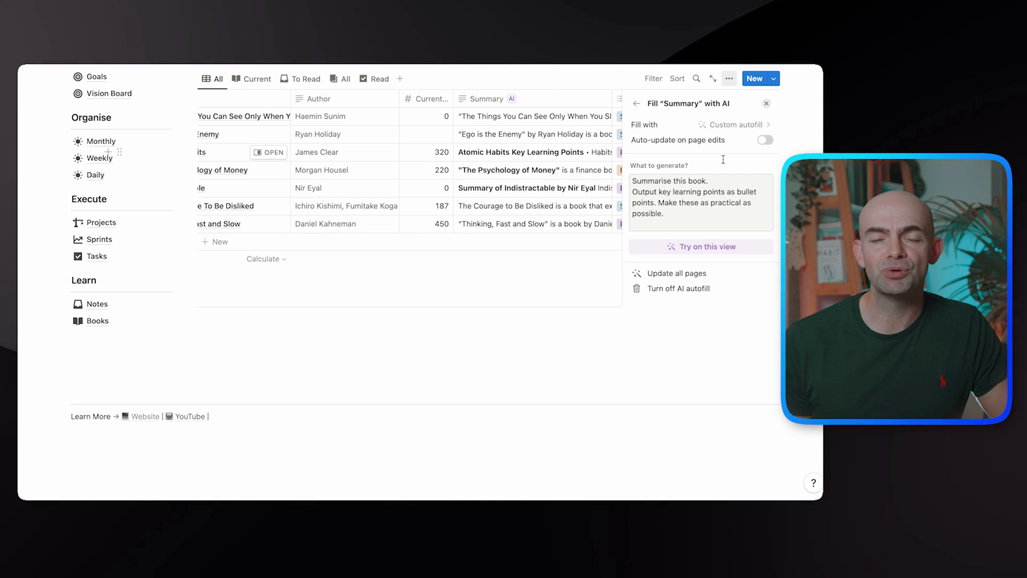
drag(679, 218, 642, 189)
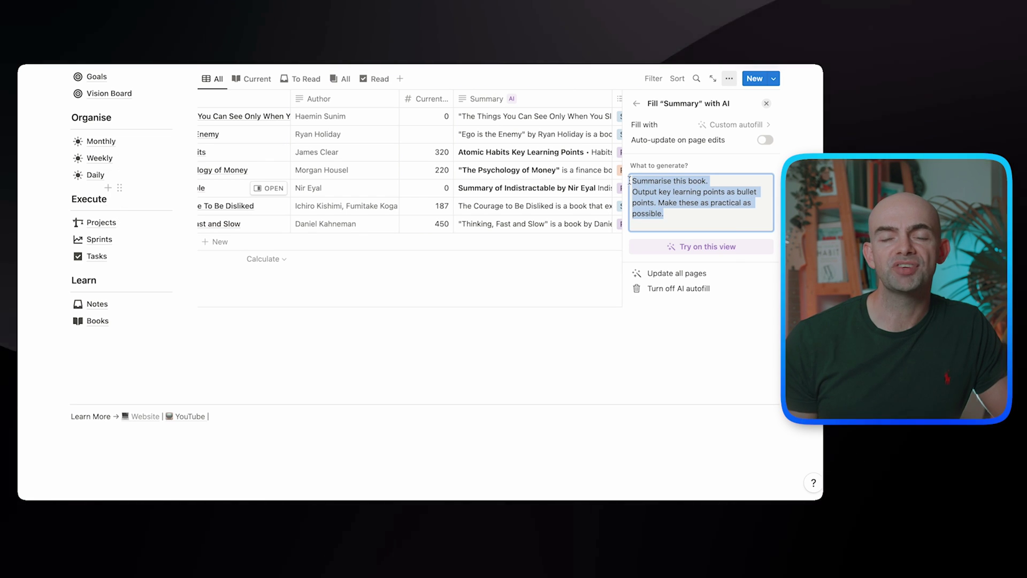
click(682, 216)
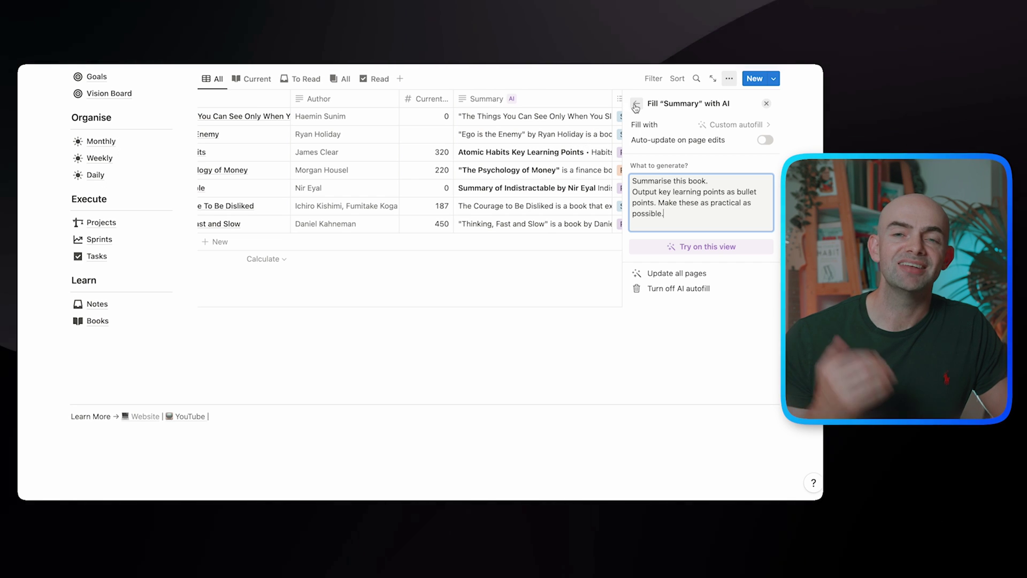
click(766, 104)
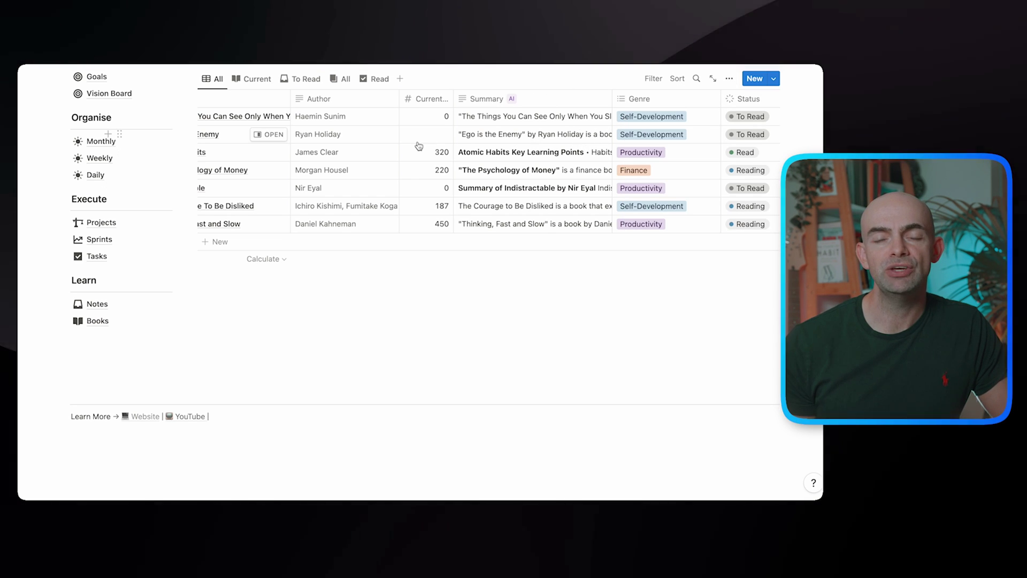
Step: Look across the Reading List table and its Current, To Read and Read views, ending on Current
scroll(419, 145, right, 5)
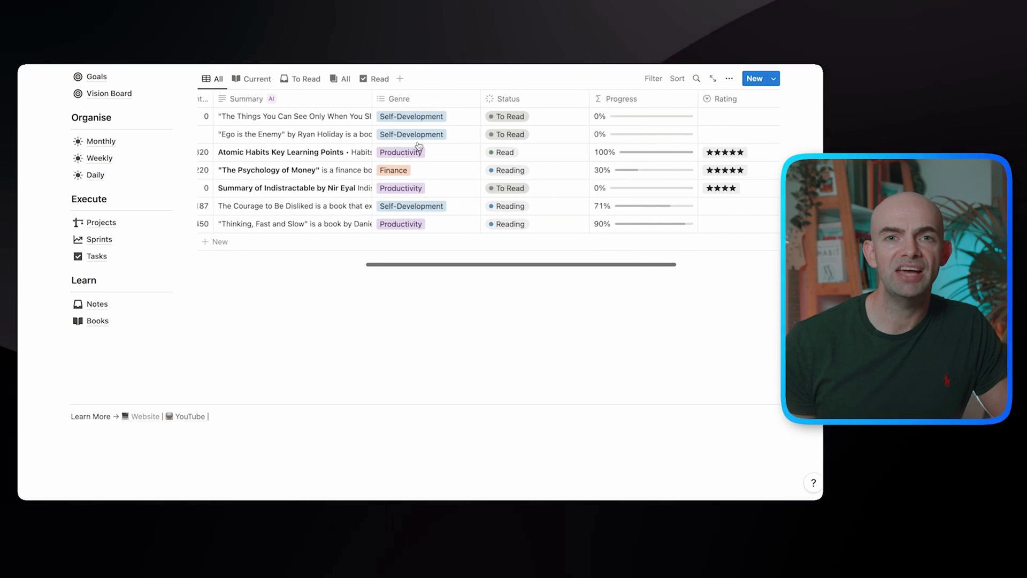
scroll(419, 145, right, 5)
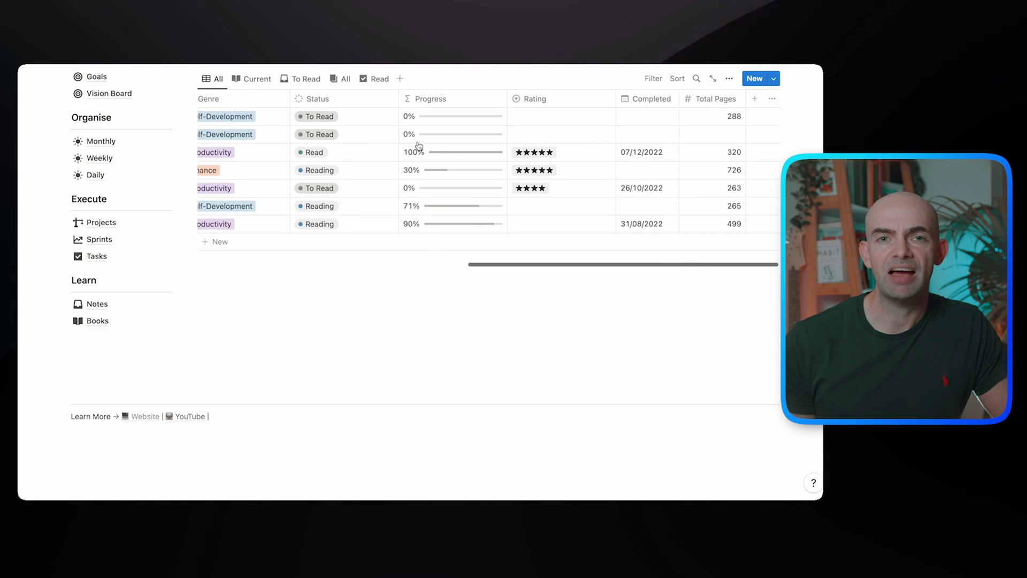
scroll(419, 146, left, 6)
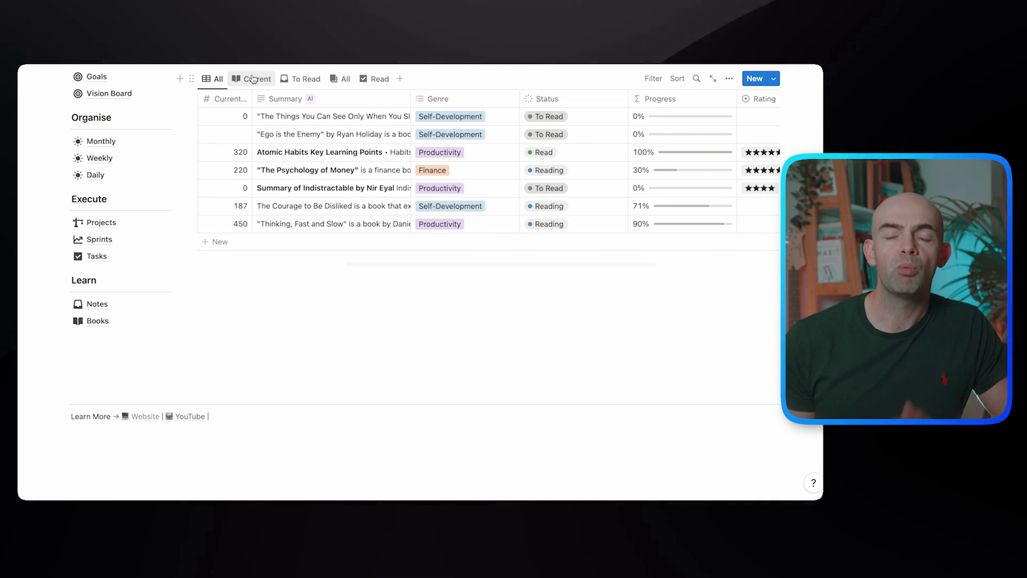
click(253, 79)
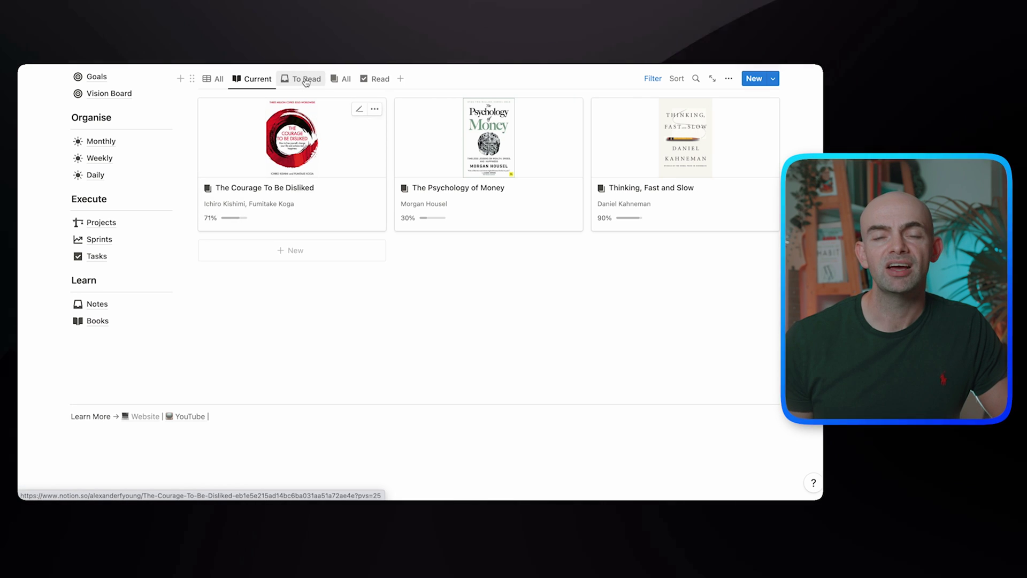
click(307, 80)
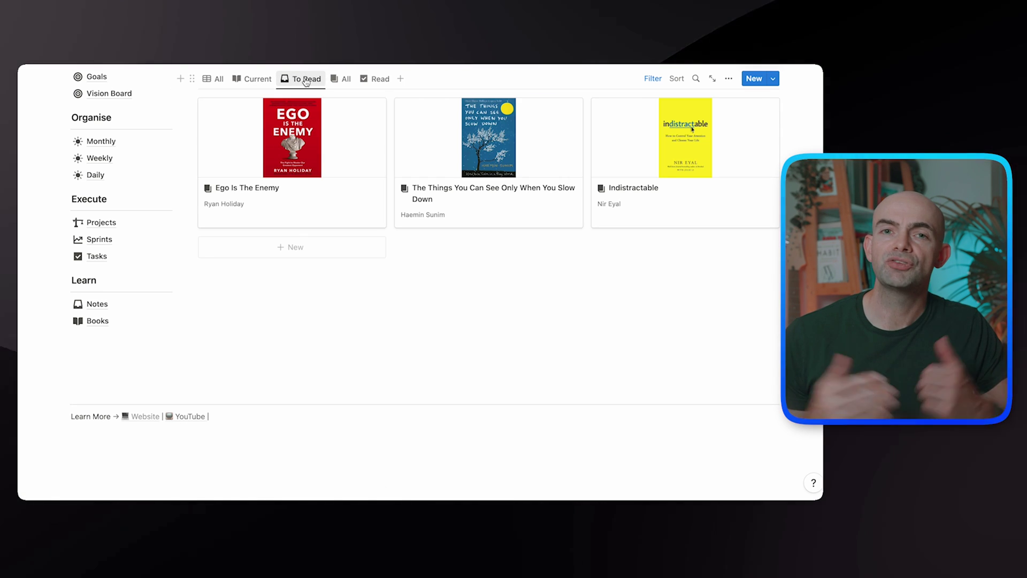
click(376, 81)
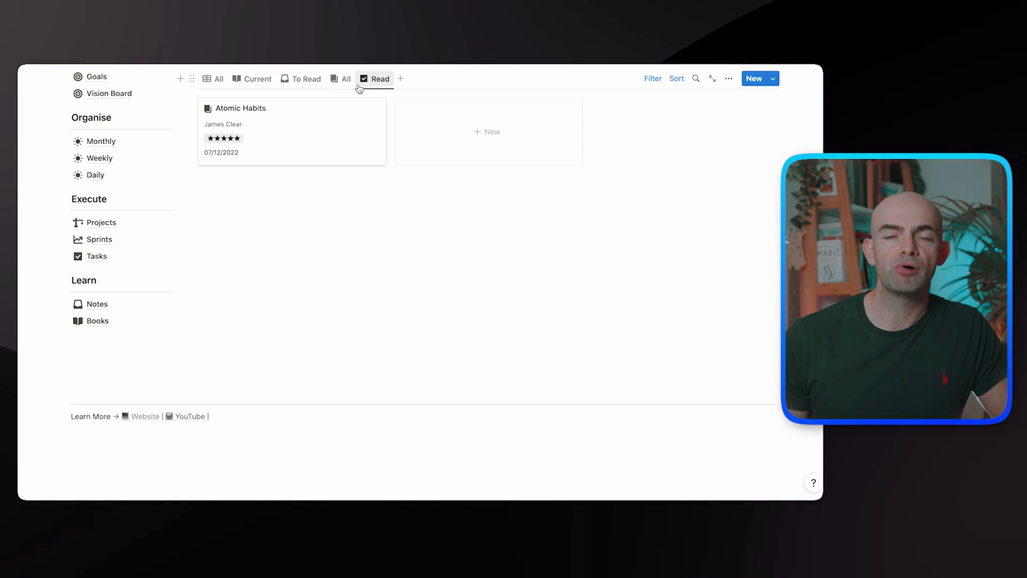
click(259, 86)
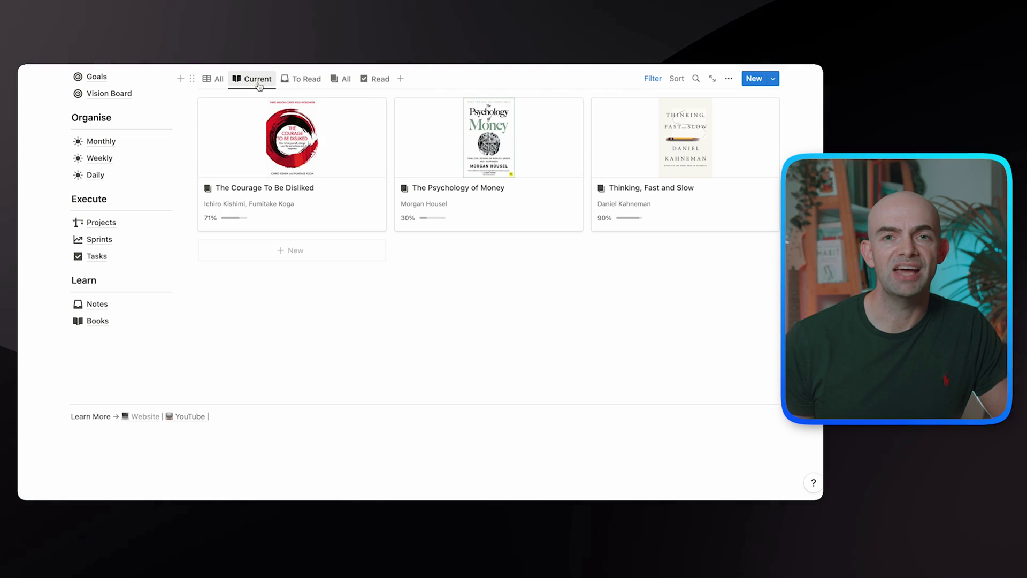
click(335, 147)
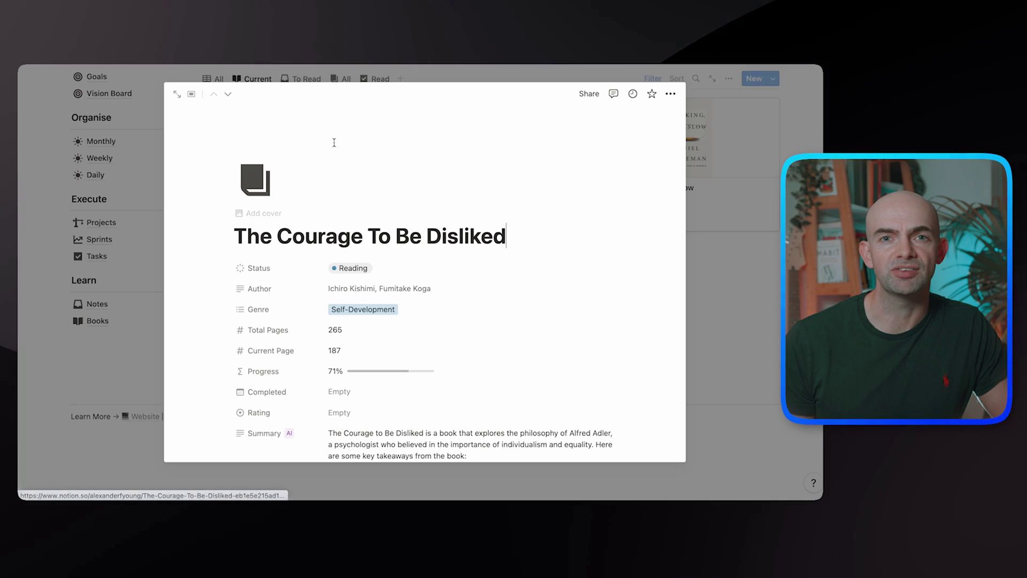
scroll(543, 230, down, 3)
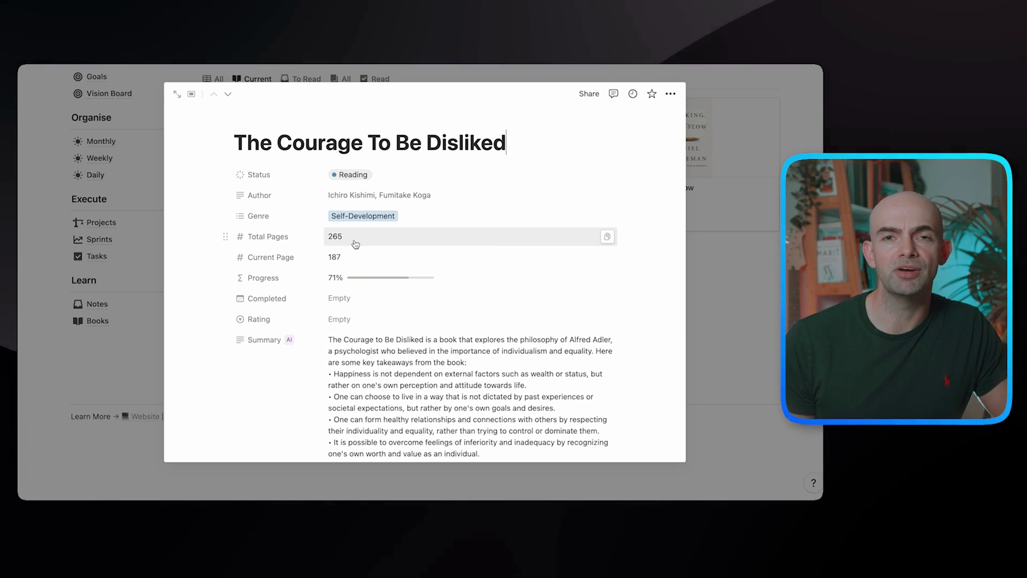
scroll(366, 260, down, 1)
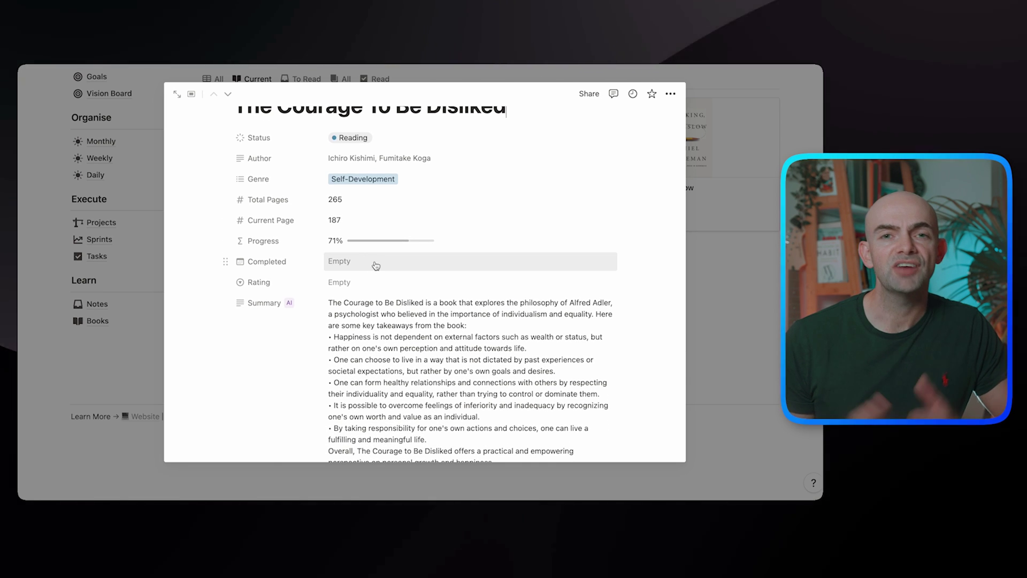
scroll(382, 241, down, 5)
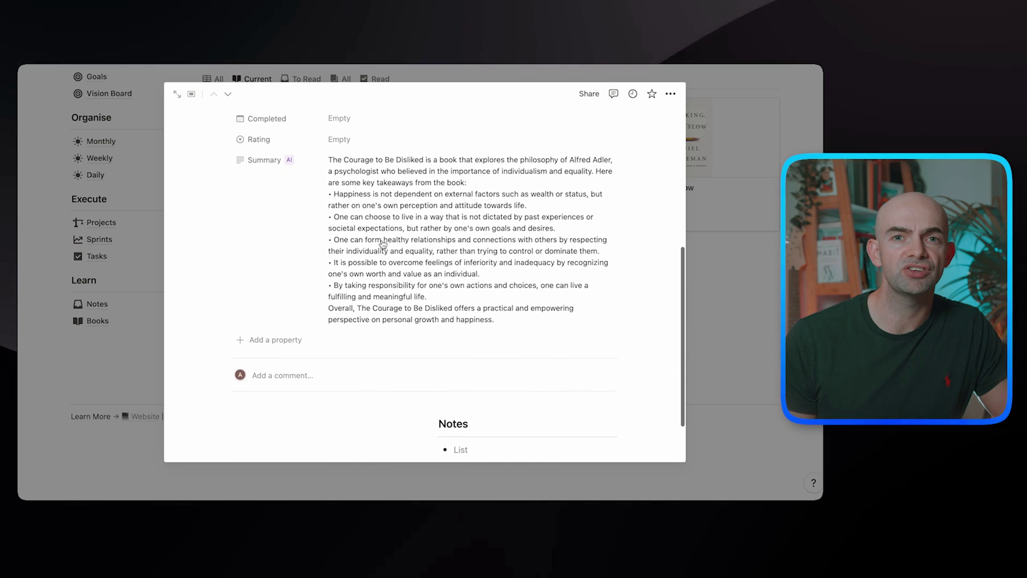
scroll(383, 243, down, 3)
scroll(383, 243, up, 5)
scroll(383, 244, down, 2)
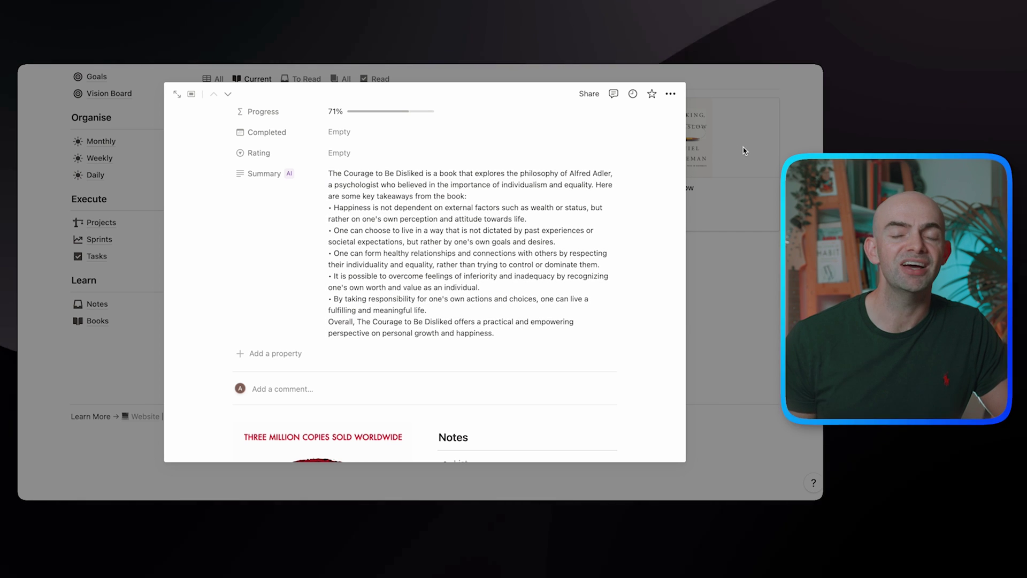
click(743, 151)
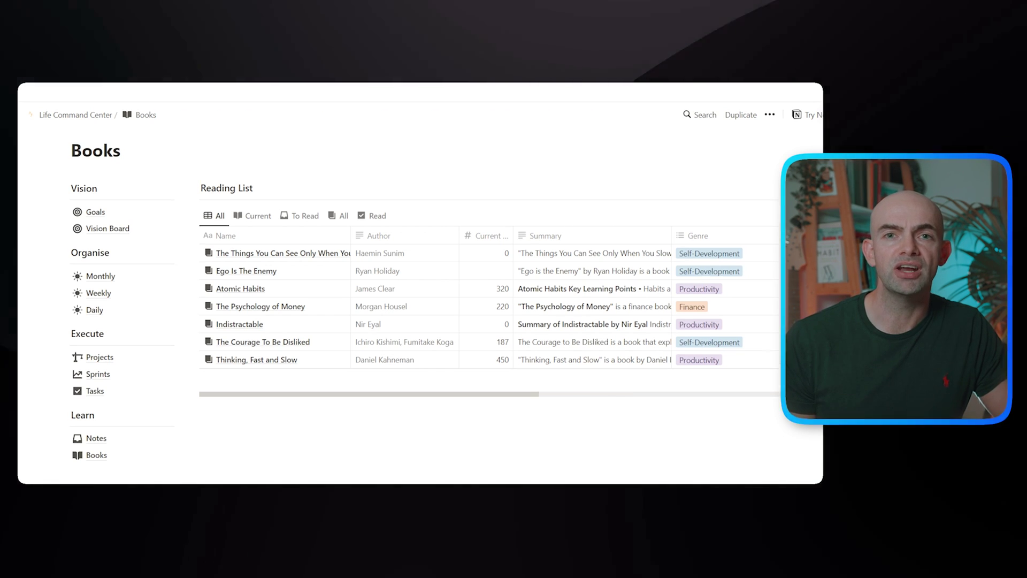
scroll(406, 278, up, 2)
click(330, 319)
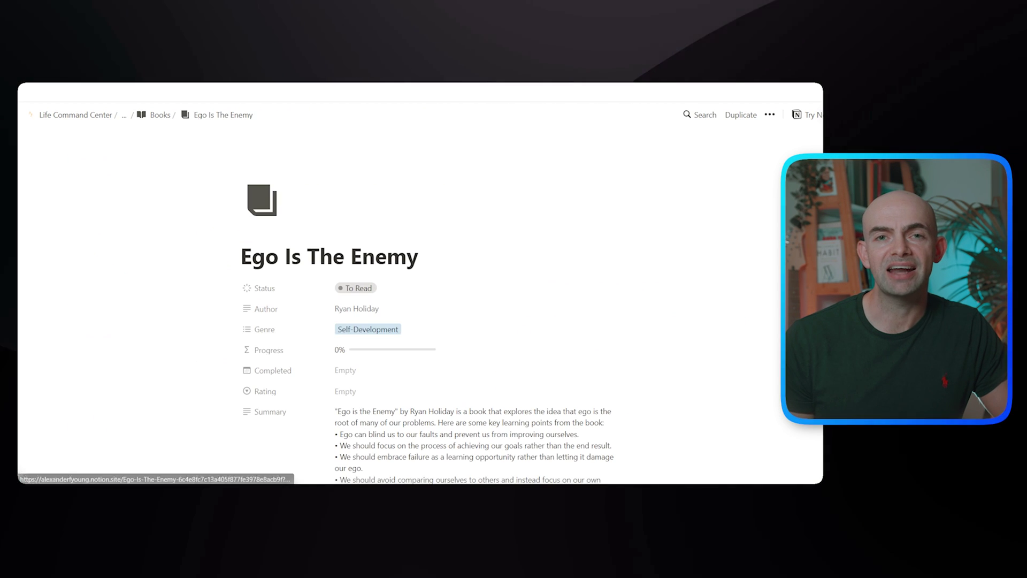
scroll(428, 321, down, 2)
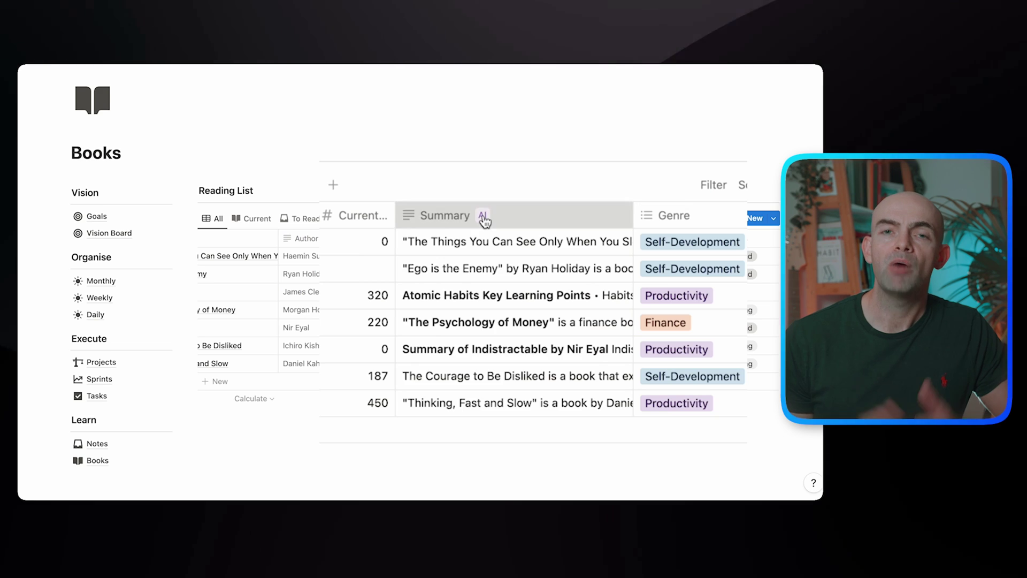
click(482, 215)
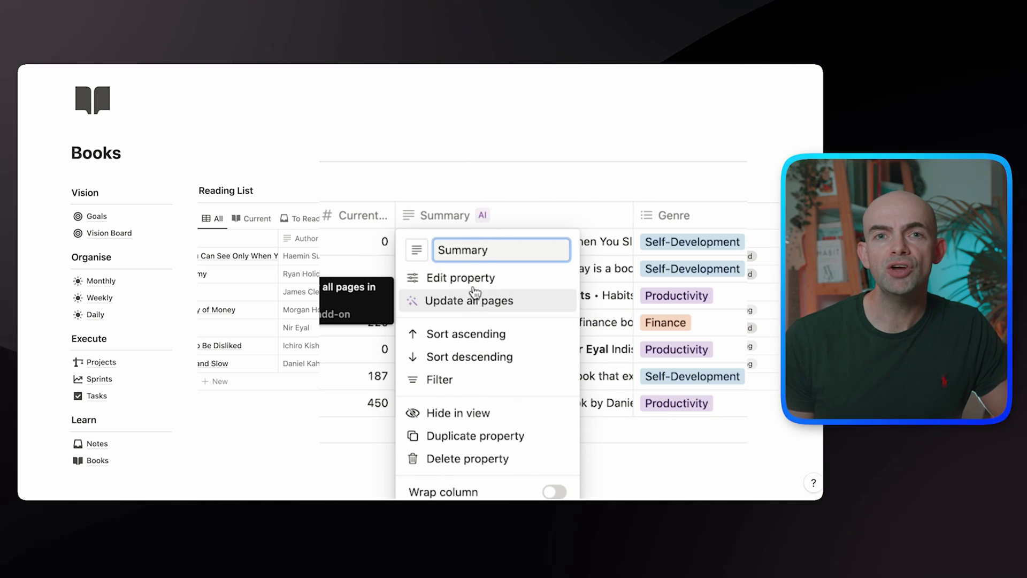
click(461, 277)
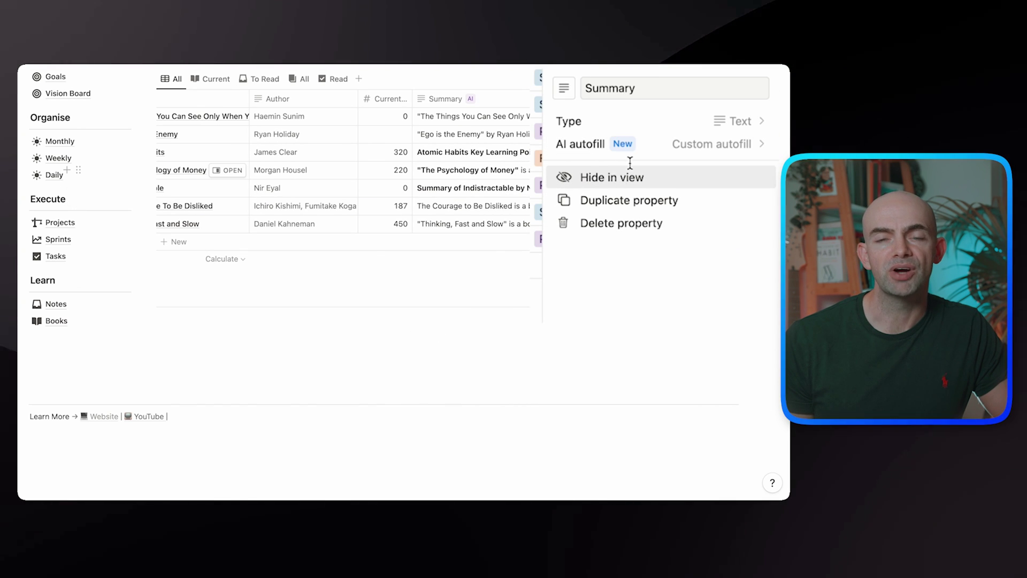
click(695, 143)
mouse_move(628, 229)
mouse_down()
mouse_move(557, 172)
mouse_move(632, 225)
mouse_up()
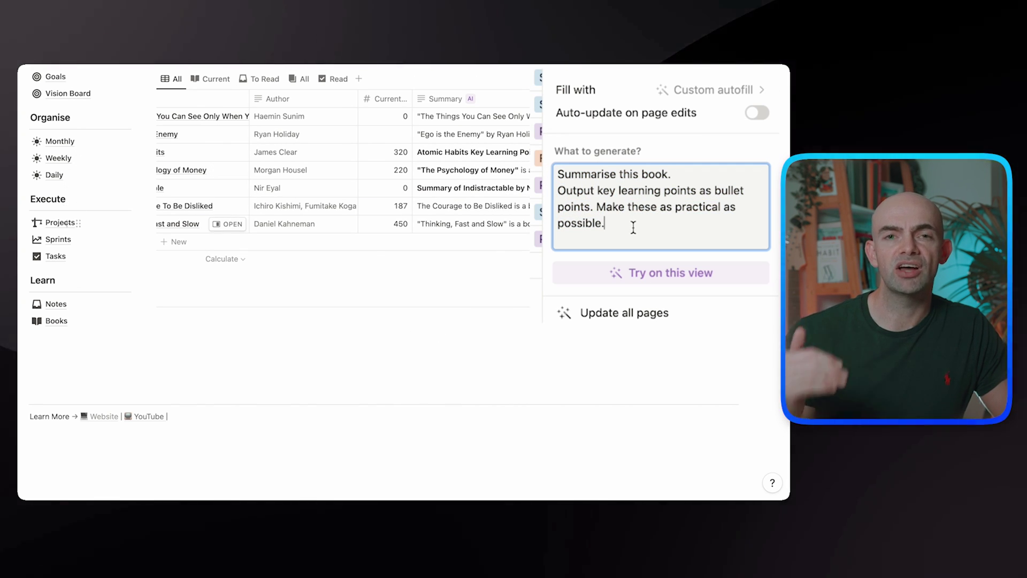